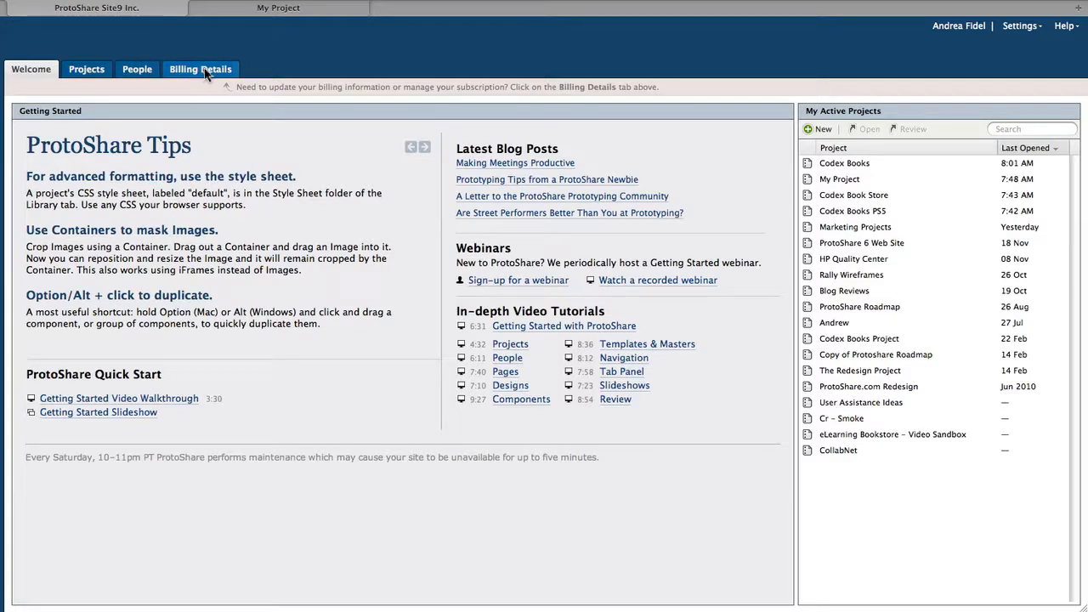
Step: Create a new project named 'My Project' and open its dashboard tab
click(820, 129)
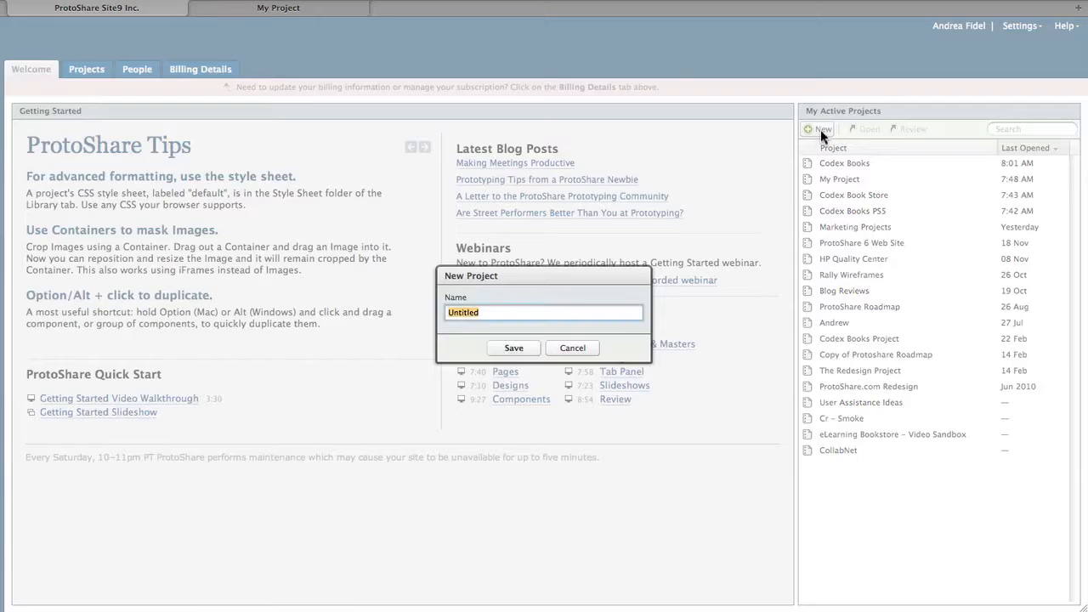
text(My )
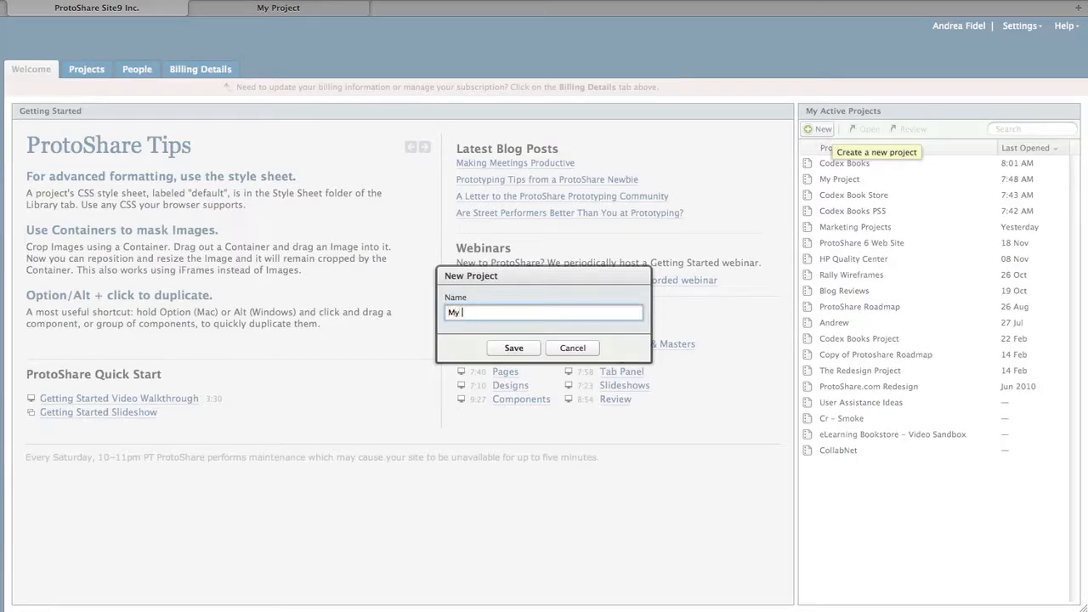
text(Project)
key(Return)
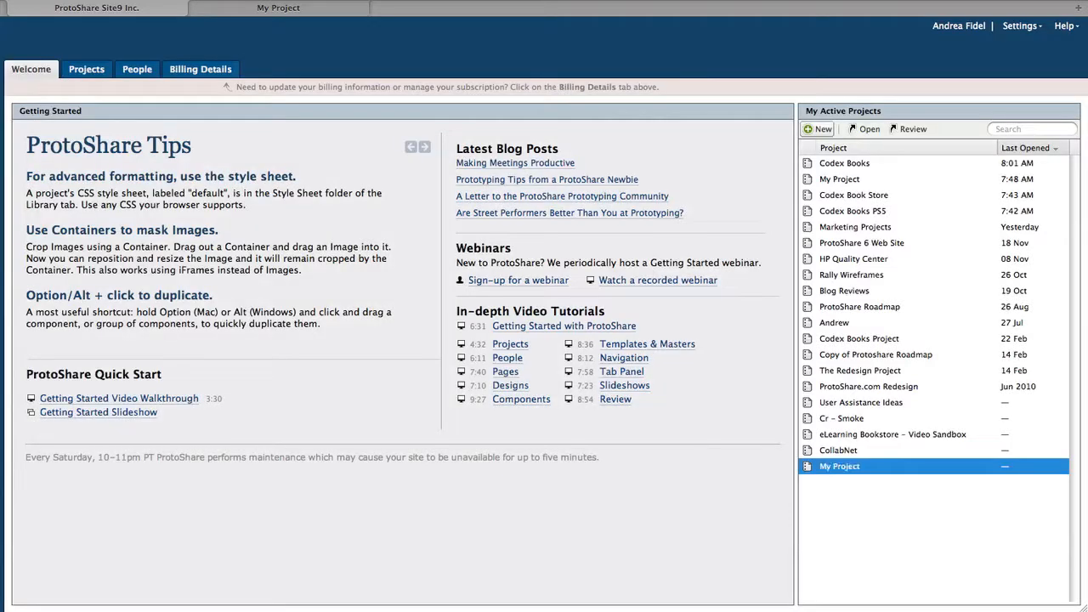
click(848, 180)
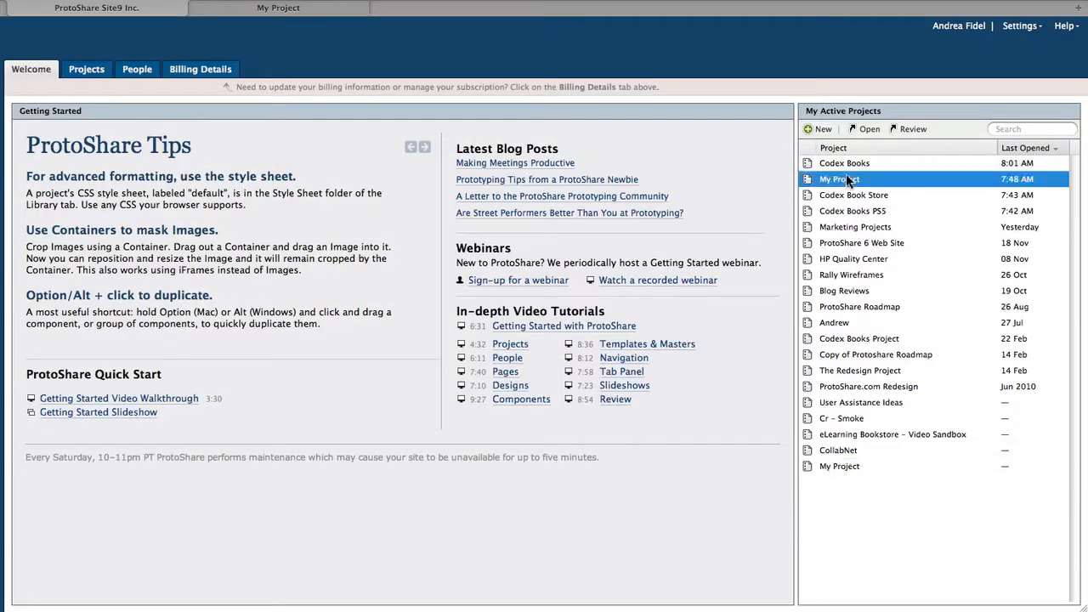
click(308, 10)
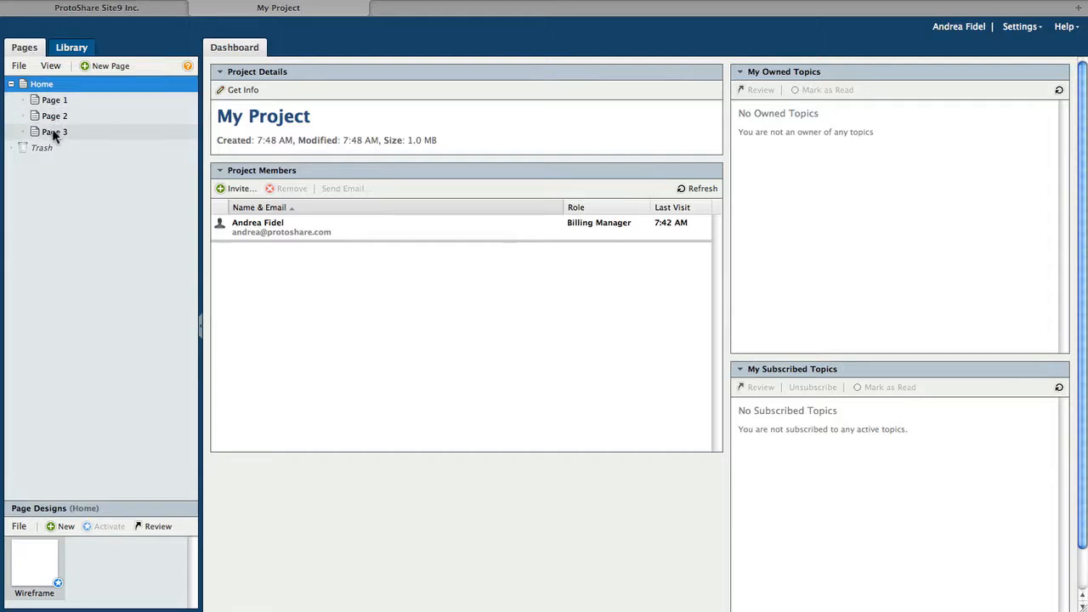
Step: Rename Page 1 to 'Categories' and move Blog to top level after Bestsellers
right_click(52, 102)
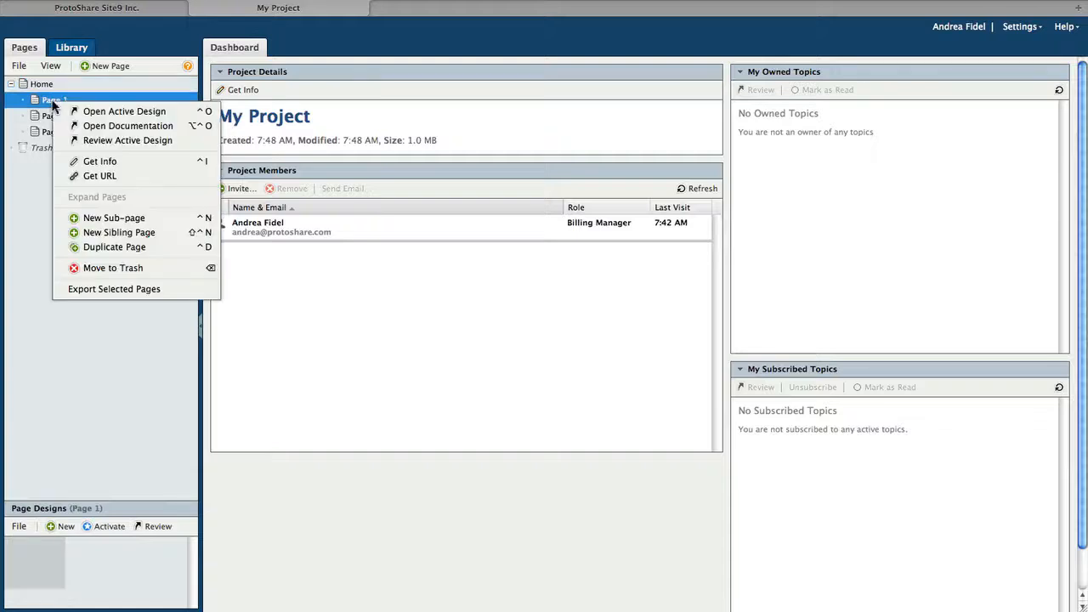
click(84, 162)
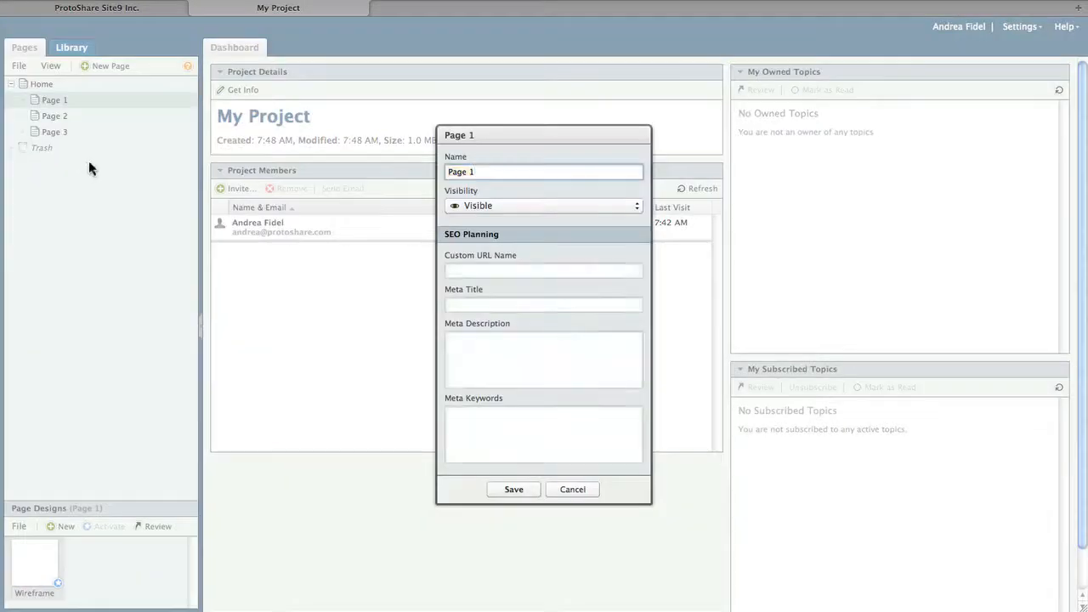
double_click(492, 174)
triple_click(491, 173)
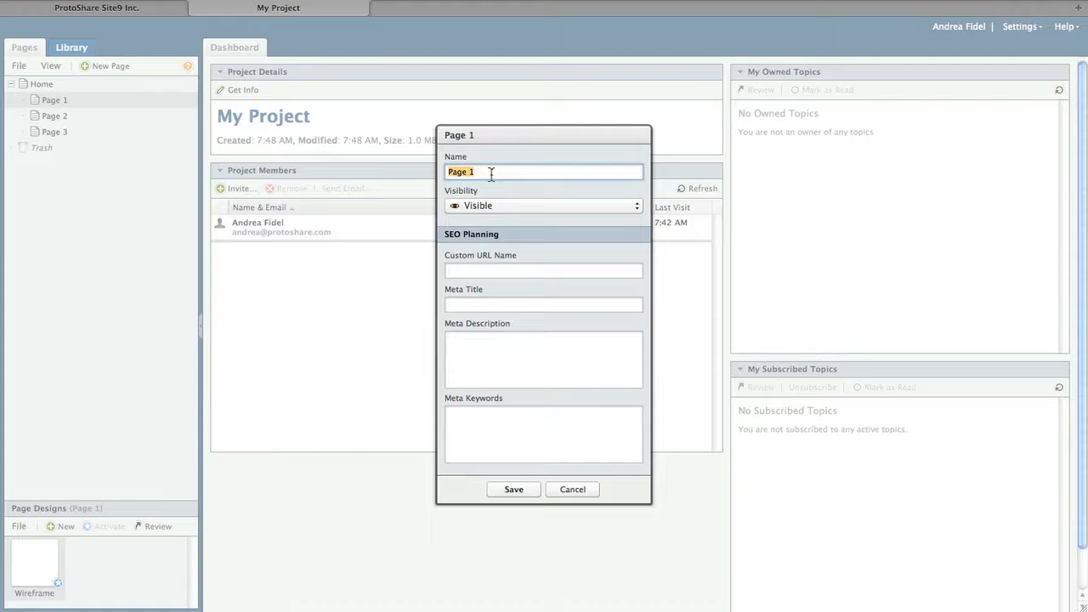
text(Categories)
key(Return)
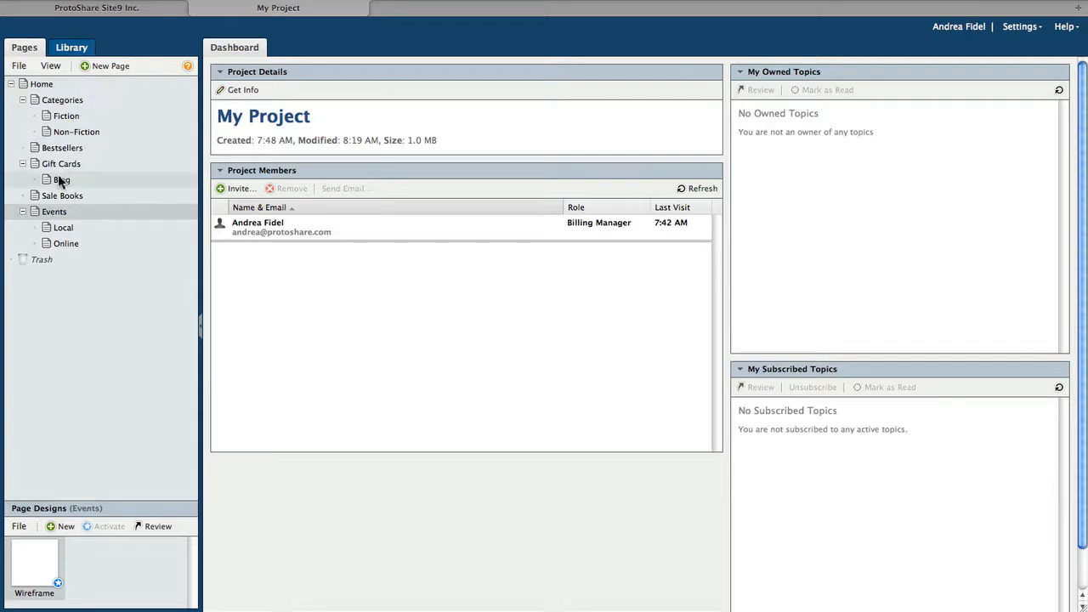
drag(57, 174, 58, 163)
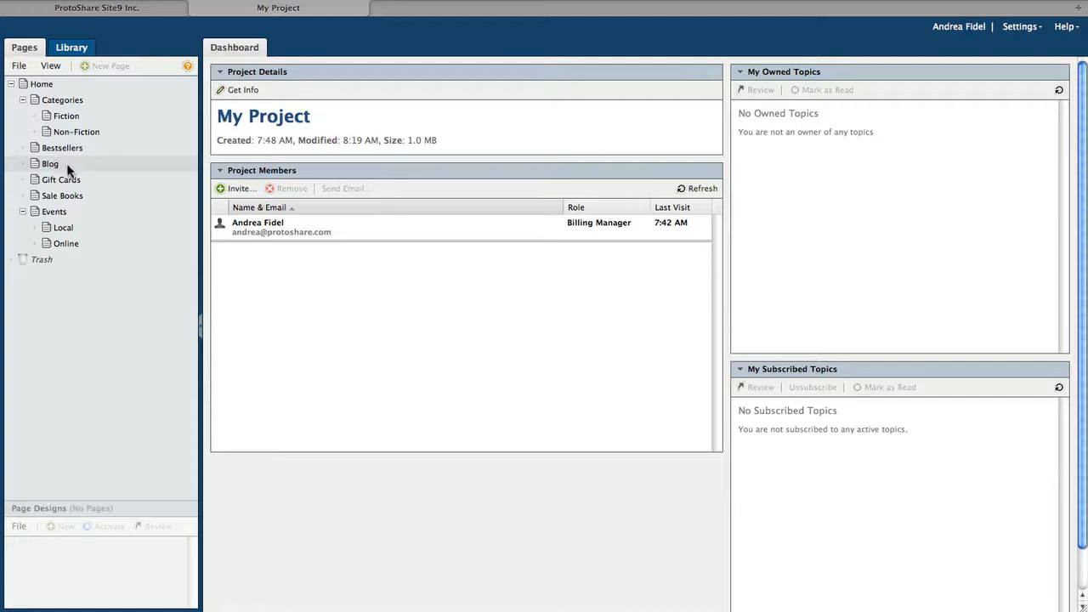
click(42, 85)
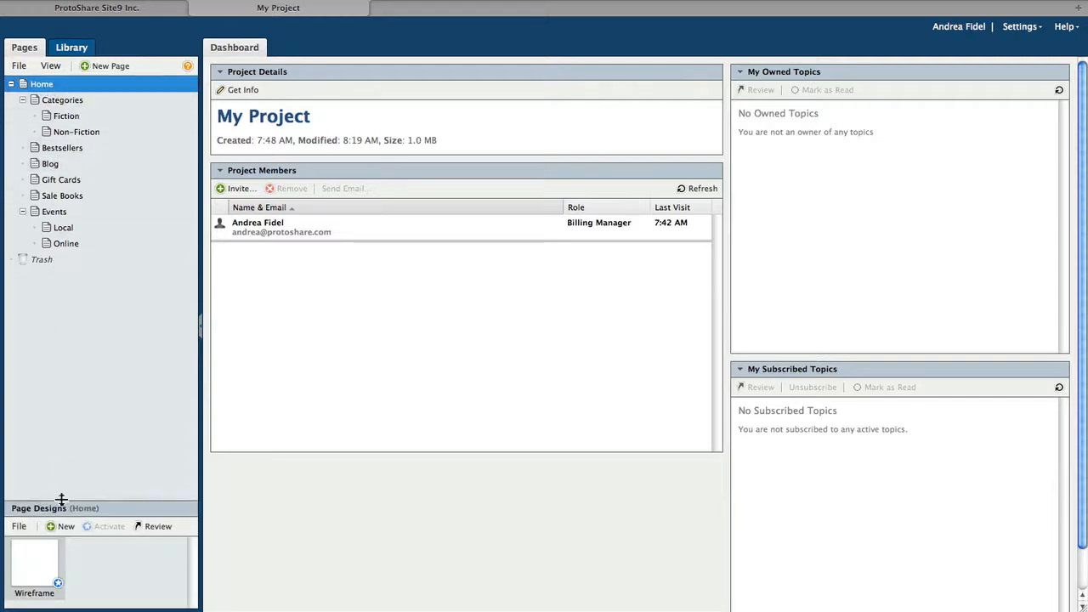
Step: Add 'Hi-Fi' and 'Comp' designs to Home, then open the Home Wireframe for editing
drag(60, 499, 60, 423)
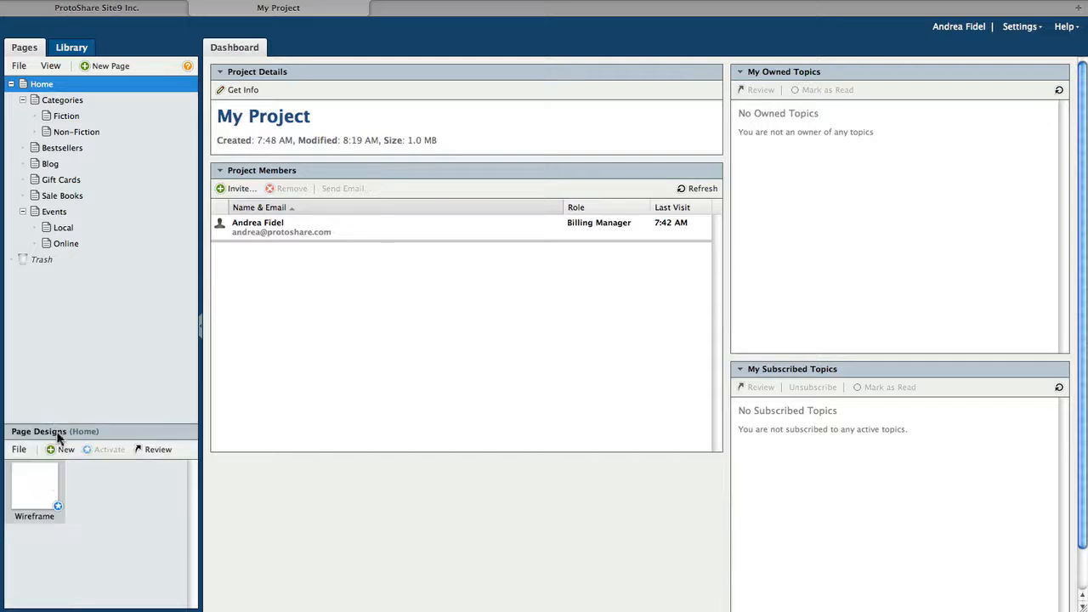
click(62, 451)
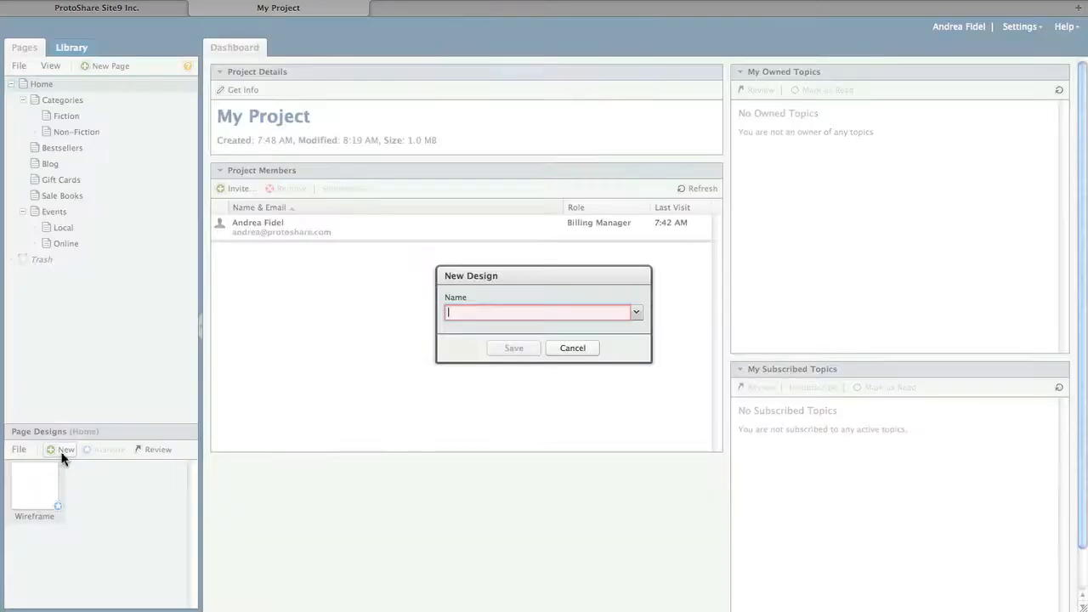
text(Hi-Fi)
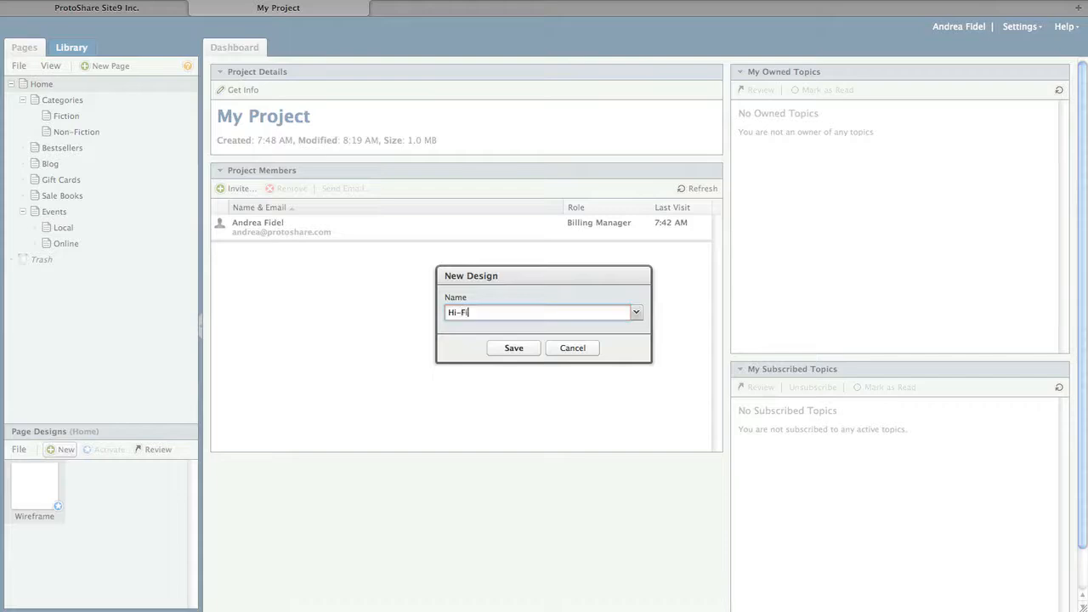
key(Return)
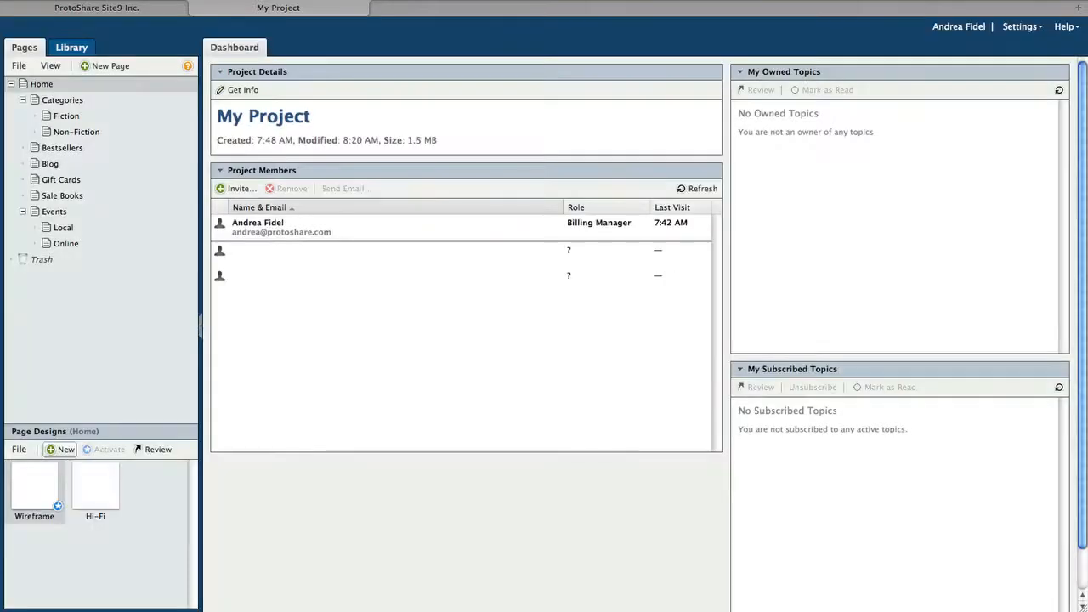
click(60, 449)
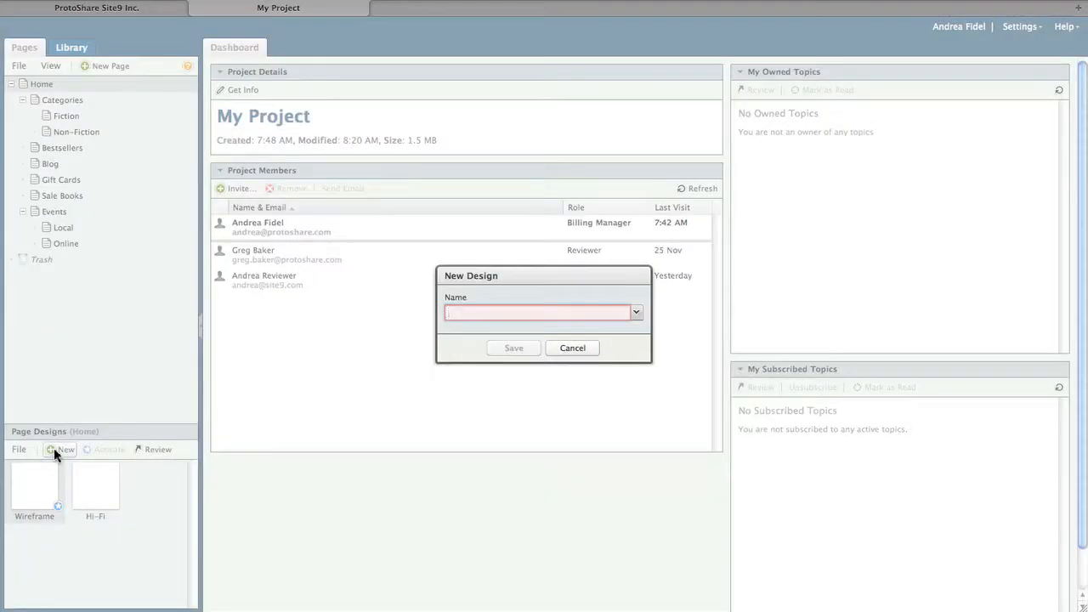
text(Comp)
key(Return)
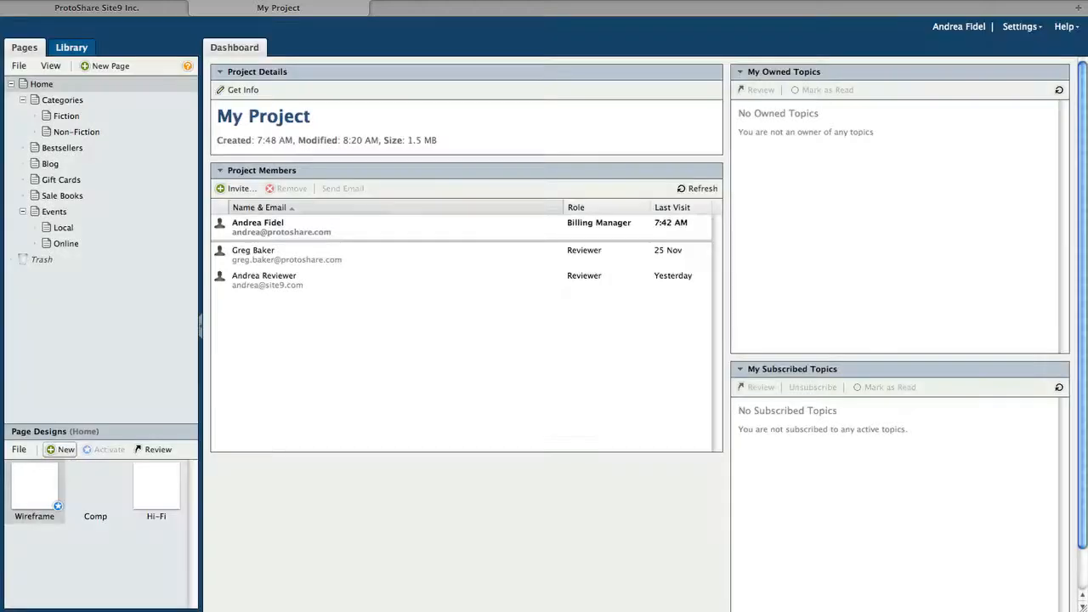
click(31, 501)
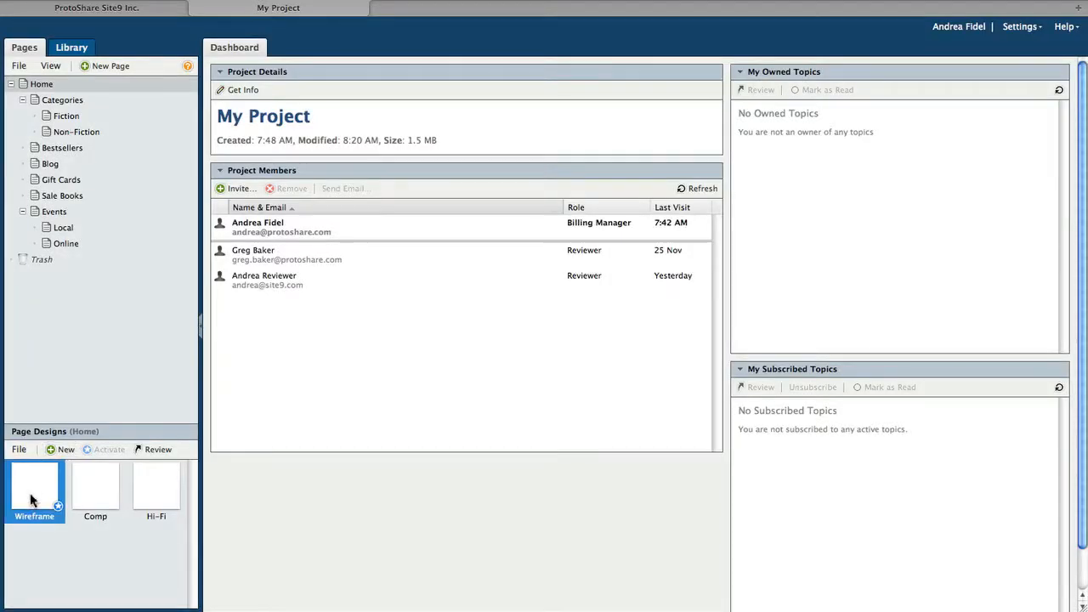
double_click(31, 501)
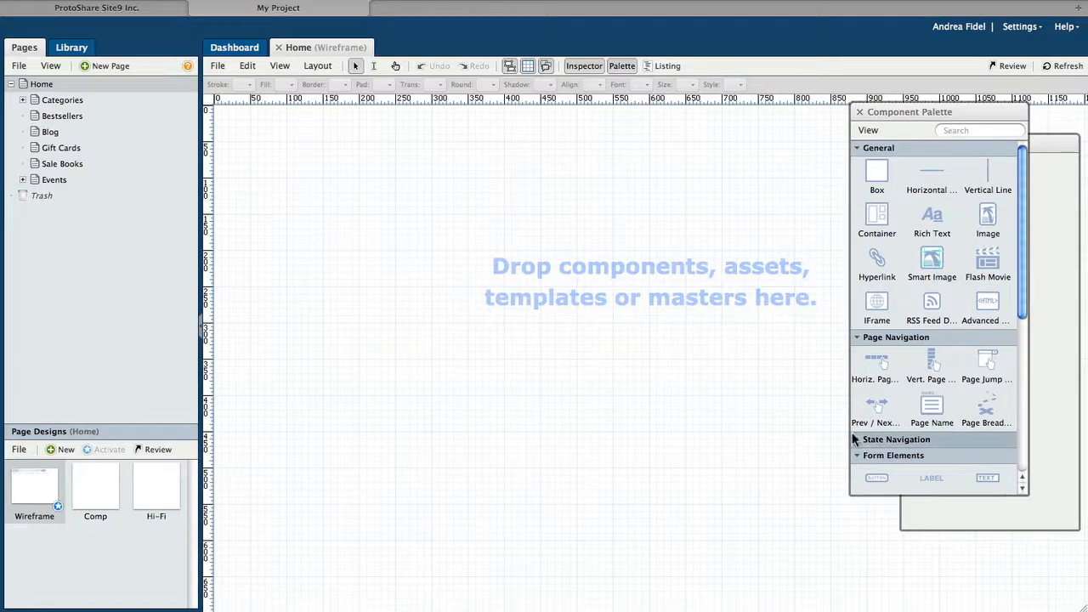
click(620, 67)
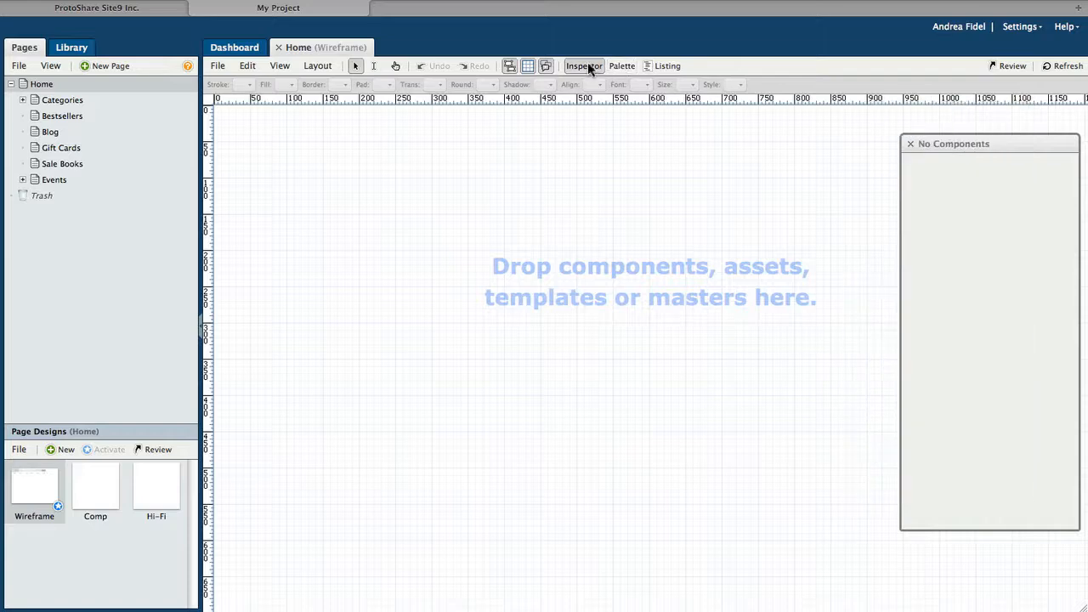
click(589, 67)
click(587, 67)
click(619, 67)
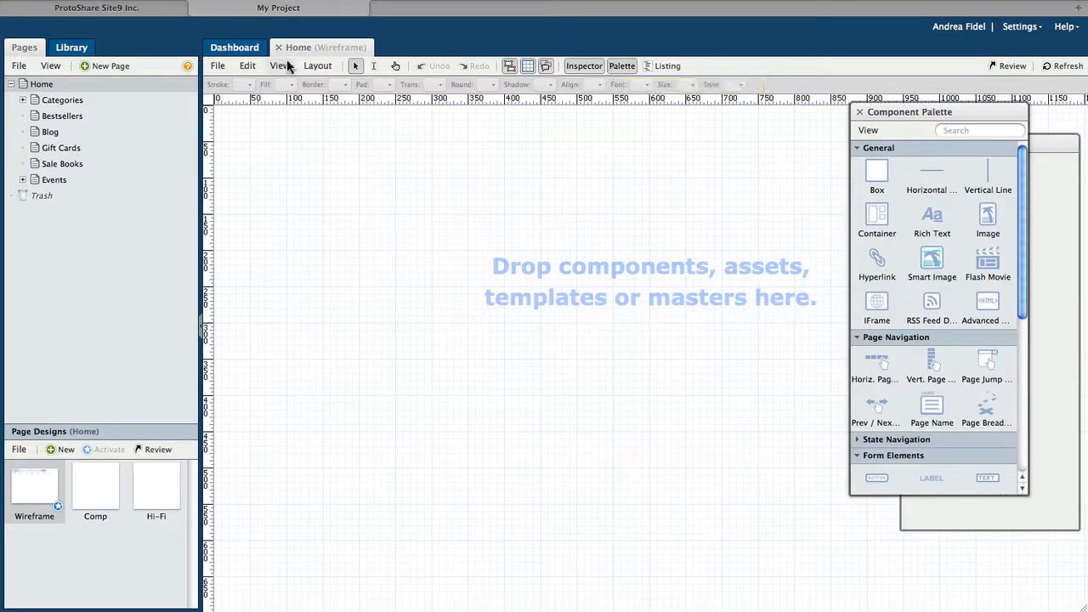
click(217, 67)
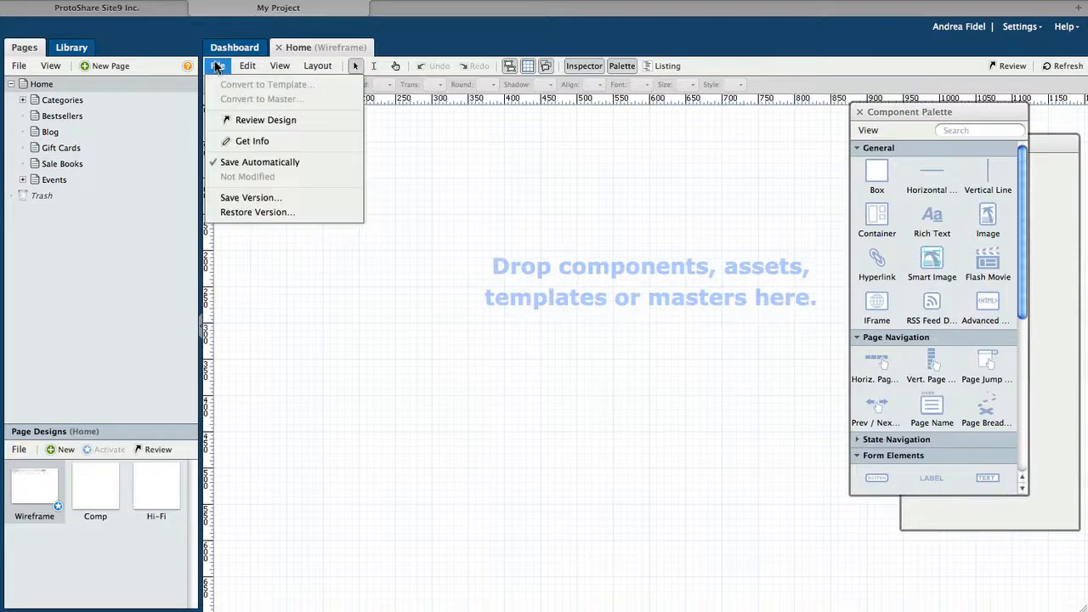
click(247, 67)
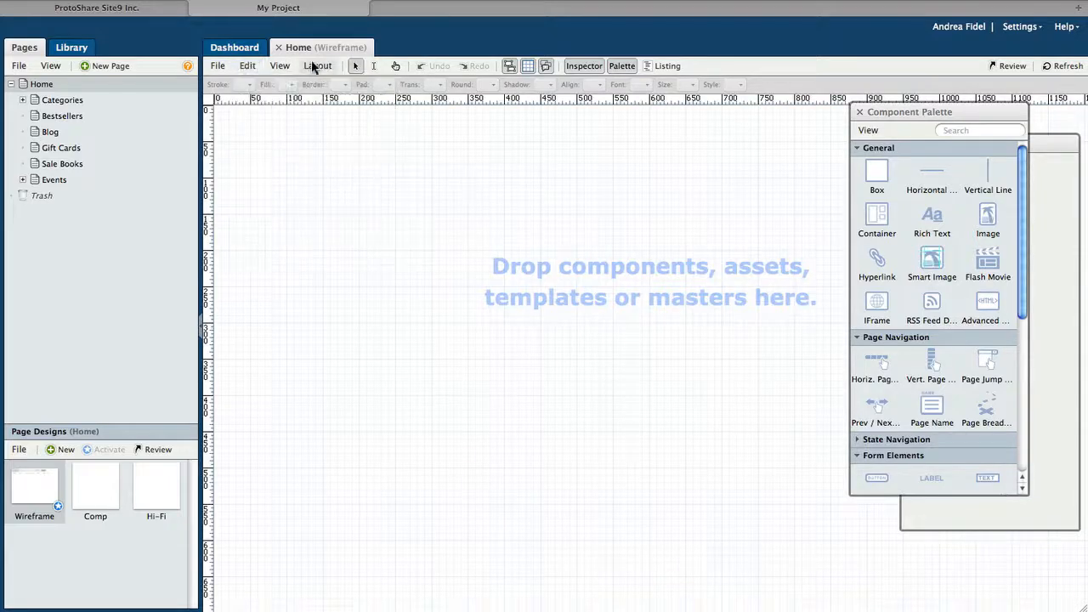
click(314, 68)
click(313, 67)
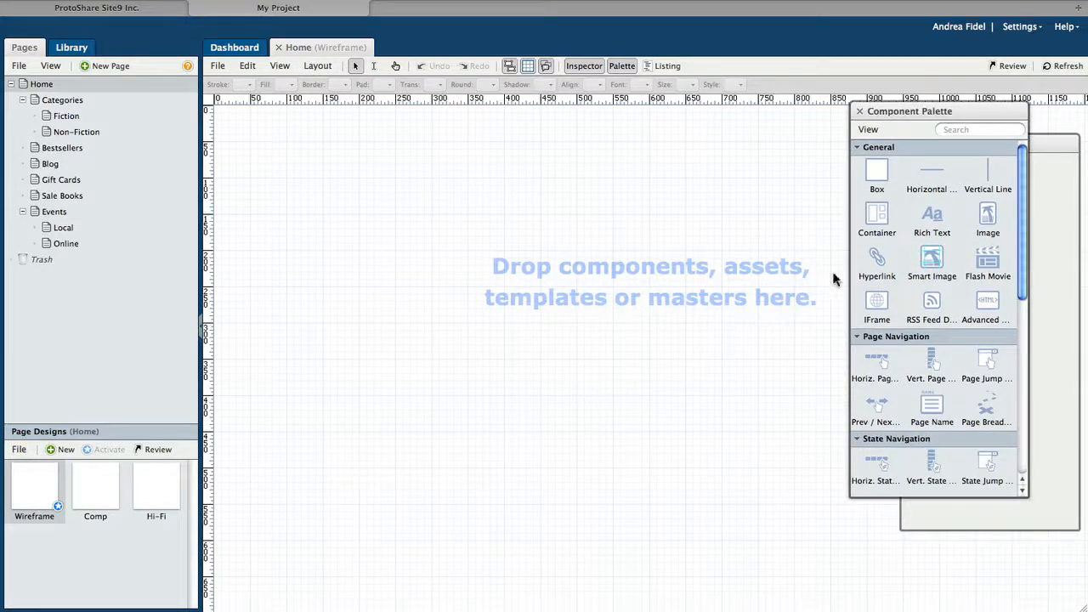
Step: Place a wide, light grey image placeholder at top-left and a search field beside it
drag(986, 214, 338, 145)
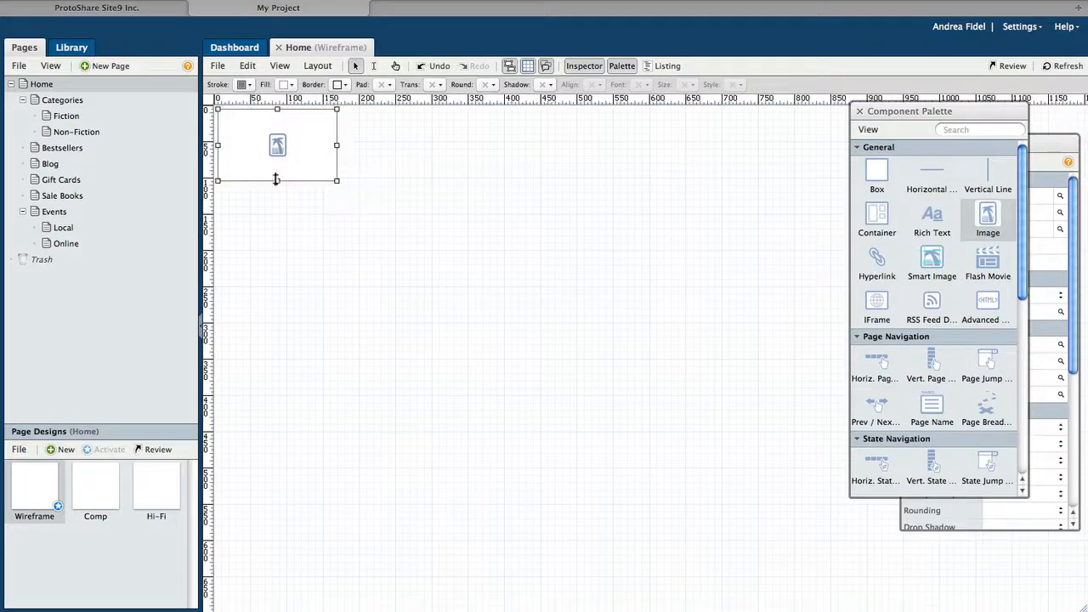
drag(277, 180, 277, 162)
click(288, 84)
click(285, 144)
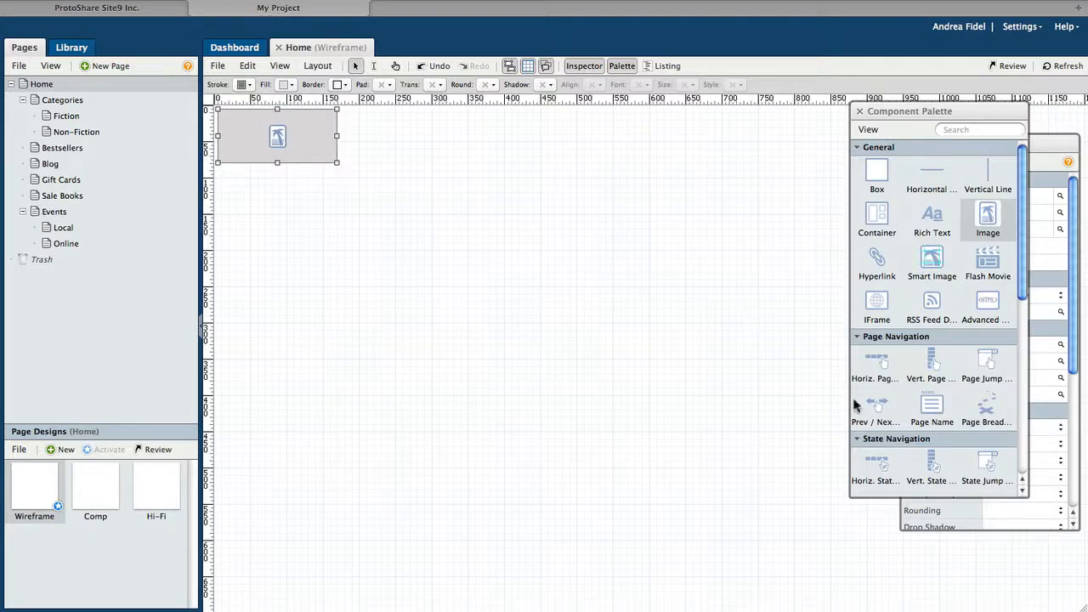
click(901, 439)
drag(1022, 321, 1029, 389)
drag(991, 344, 598, 138)
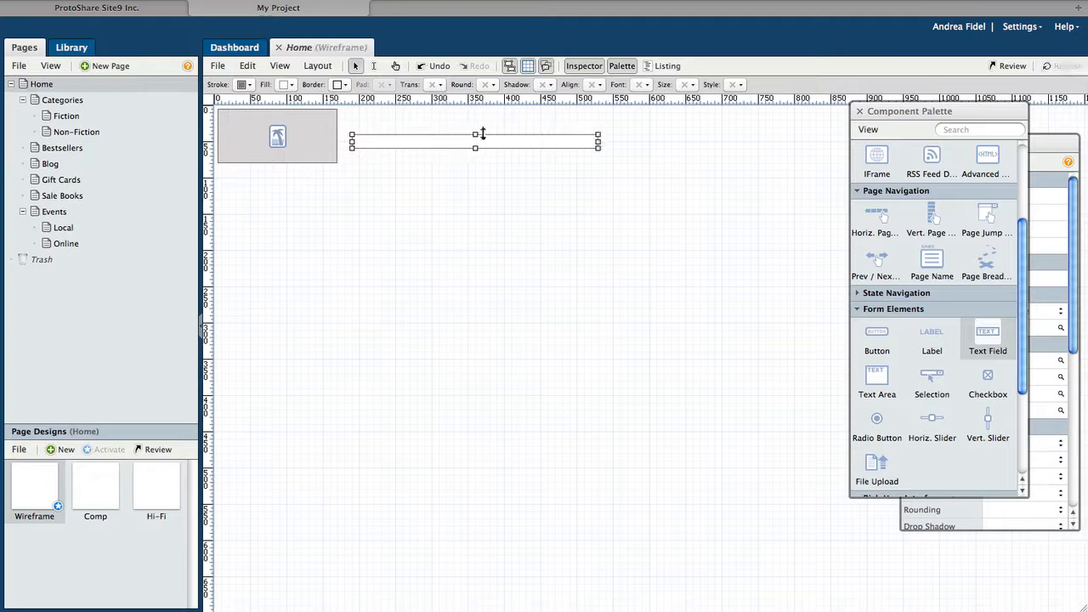
Step: Add a dropdown with options All Products, Books, Digital, Gifts and Newsstand
drag(931, 376, 667, 133)
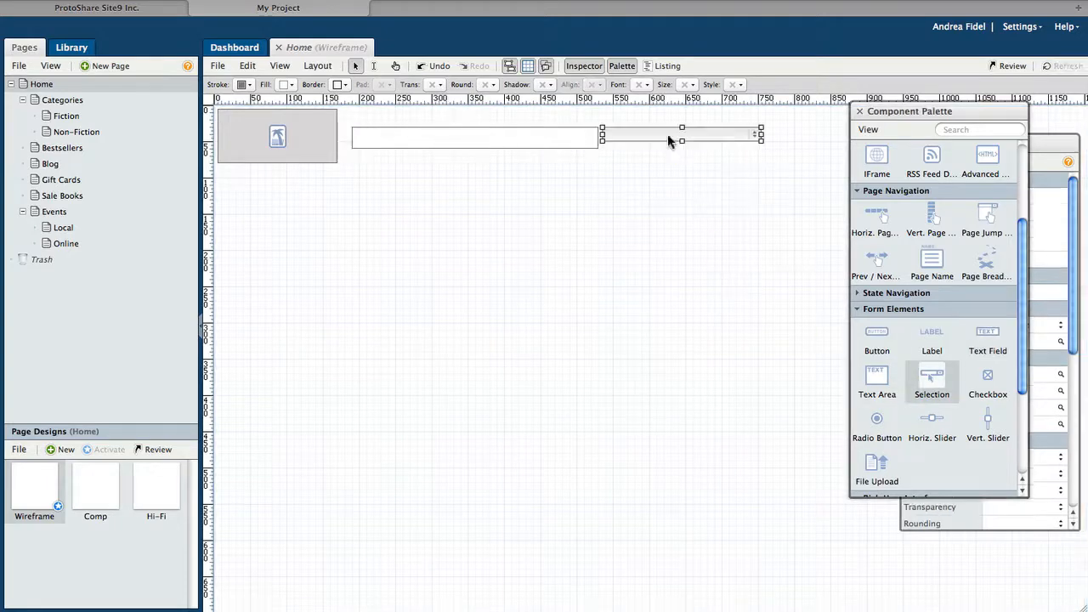
text(All Products )
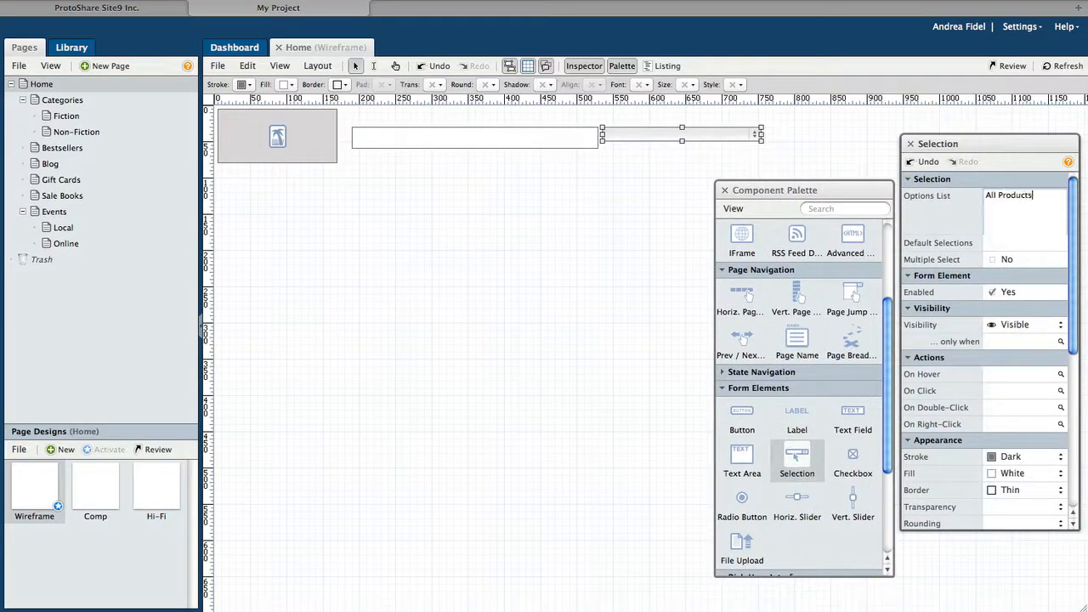
text(Books)
key(Return)
text(Digital)
key(Return)
text(Gifts)
key(Return)
text(Newsstand)
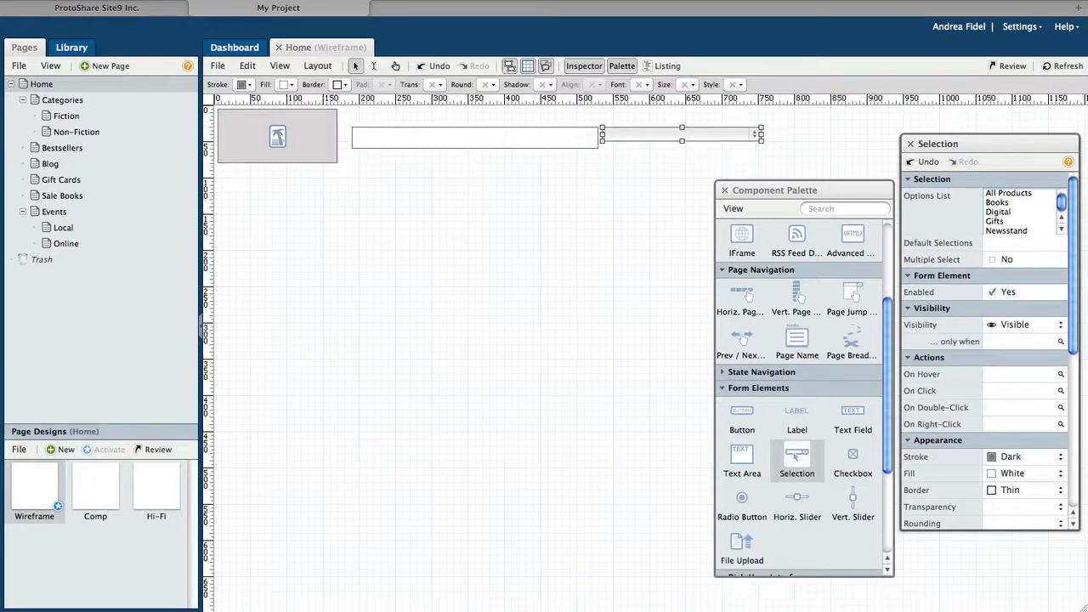
click(726, 140)
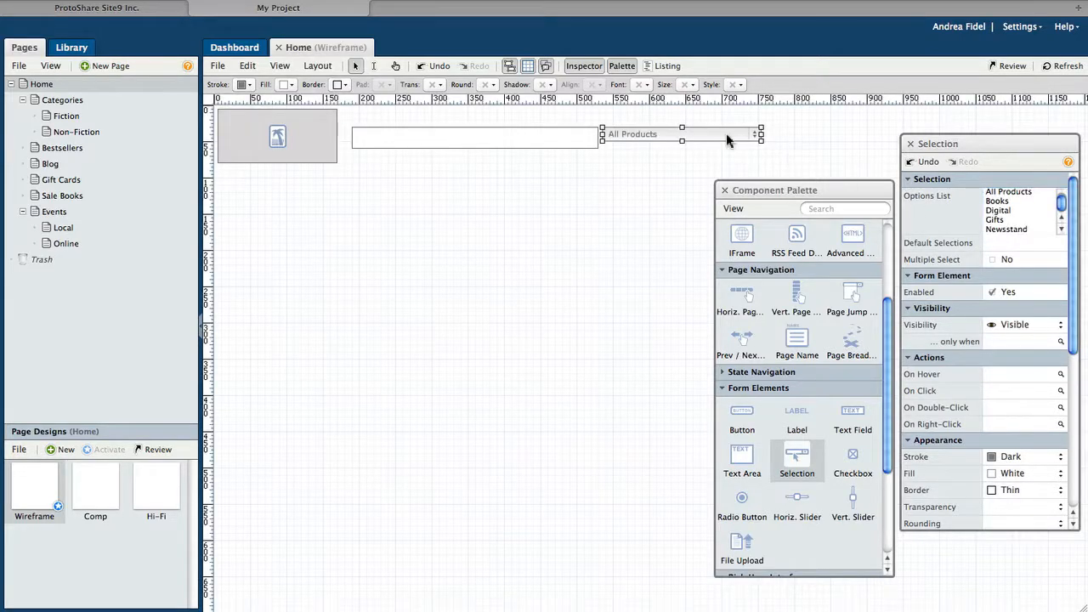
Step: Add a light red 'Search' button beside the narrowed dropdown
drag(742, 414, 644, 148)
click(752, 136)
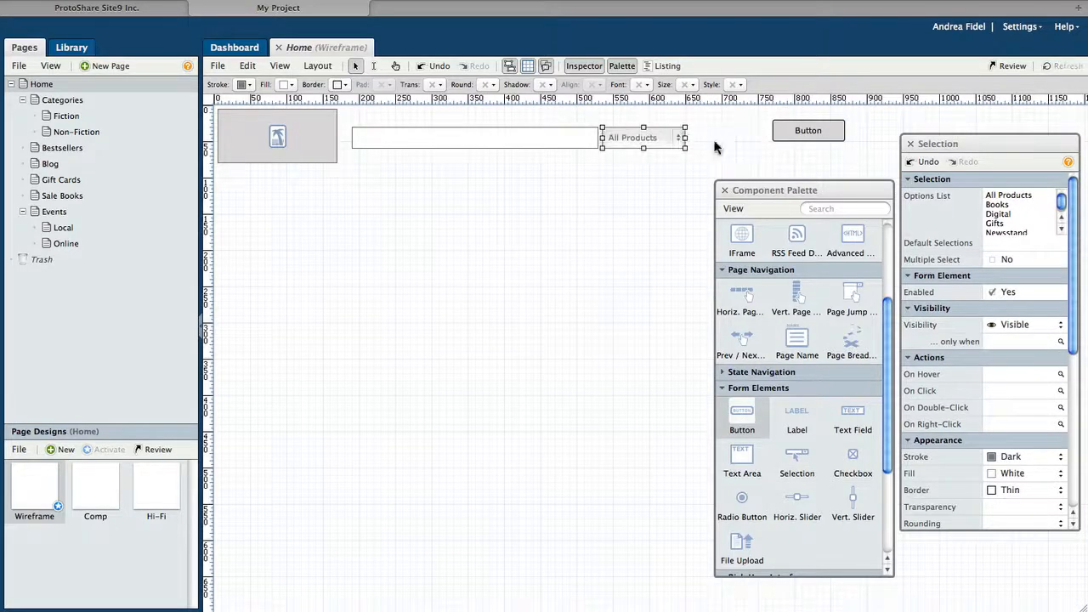
drag(790, 131, 706, 139)
click(1001, 199)
text(Search)
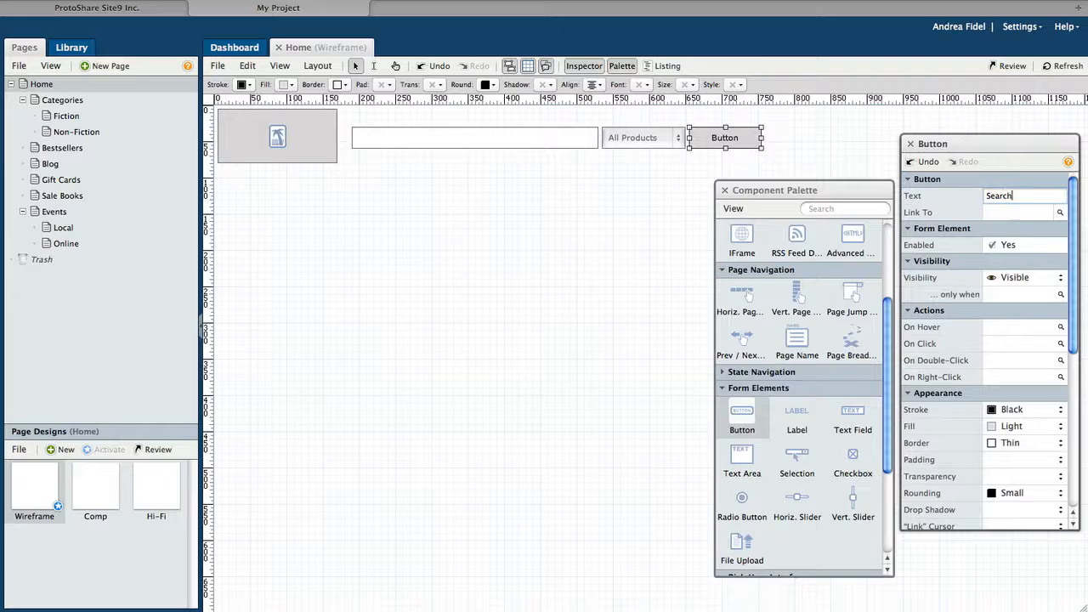
key(Return)
click(288, 84)
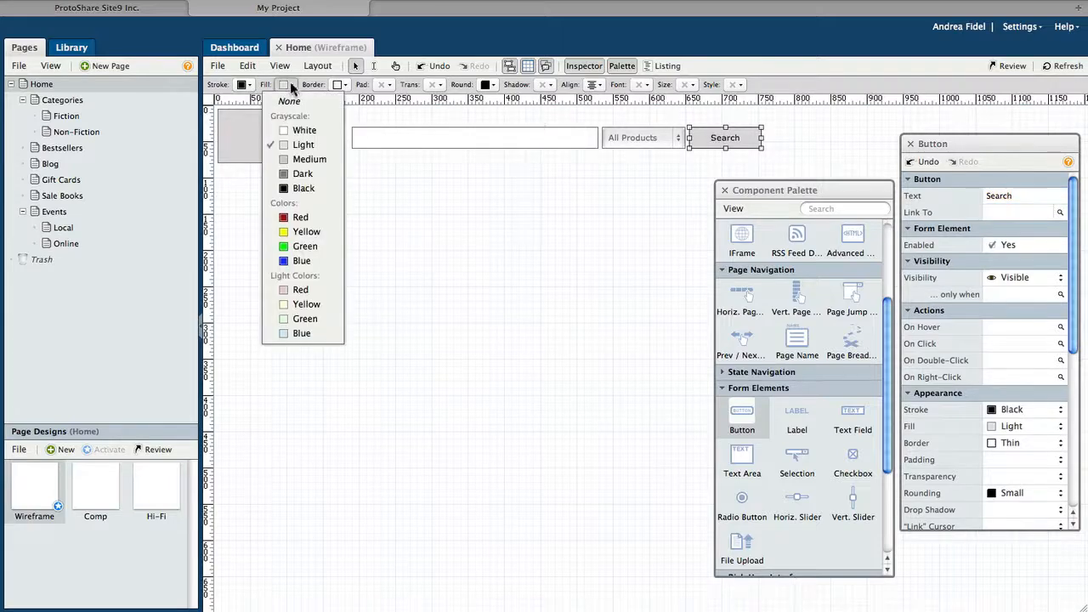
click(296, 285)
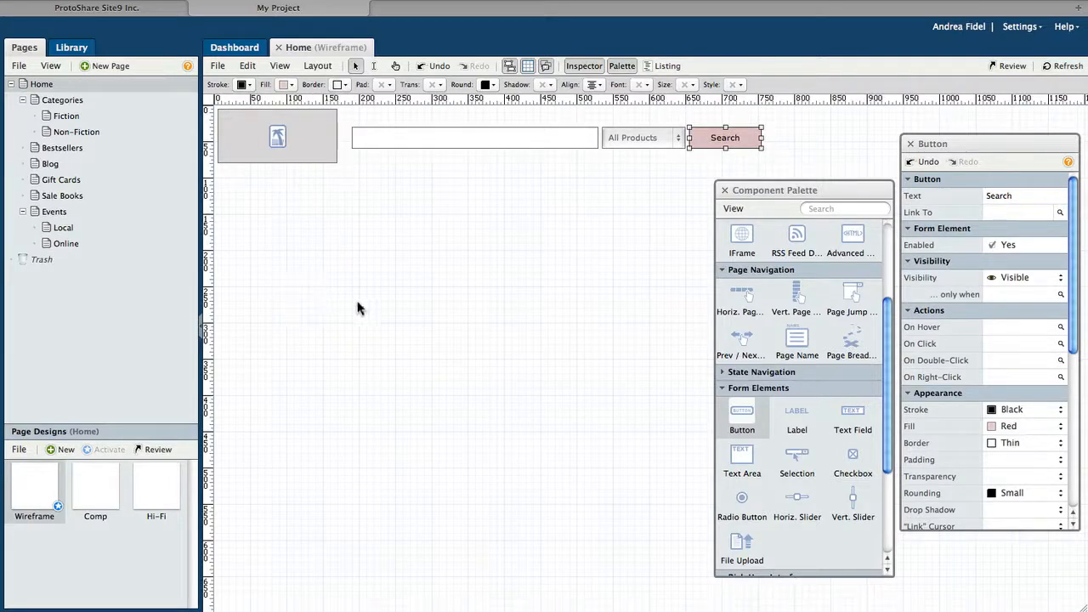
Step: Add a horizontal page navigation bar with 130 px cells, no fill and auto width off
drag(745, 299, 297, 183)
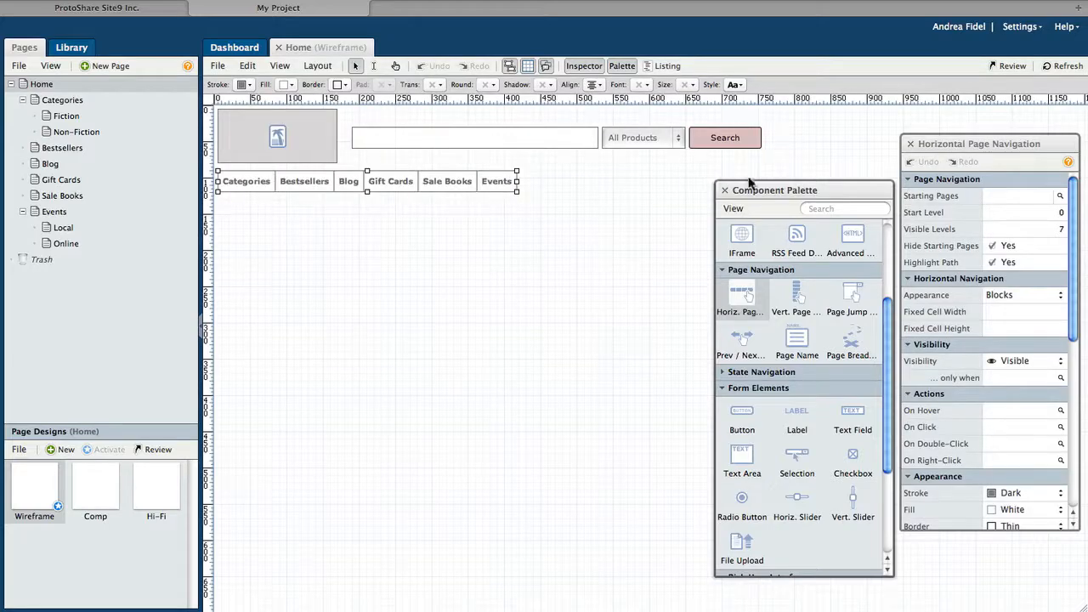
drag(774, 311, 774, 311)
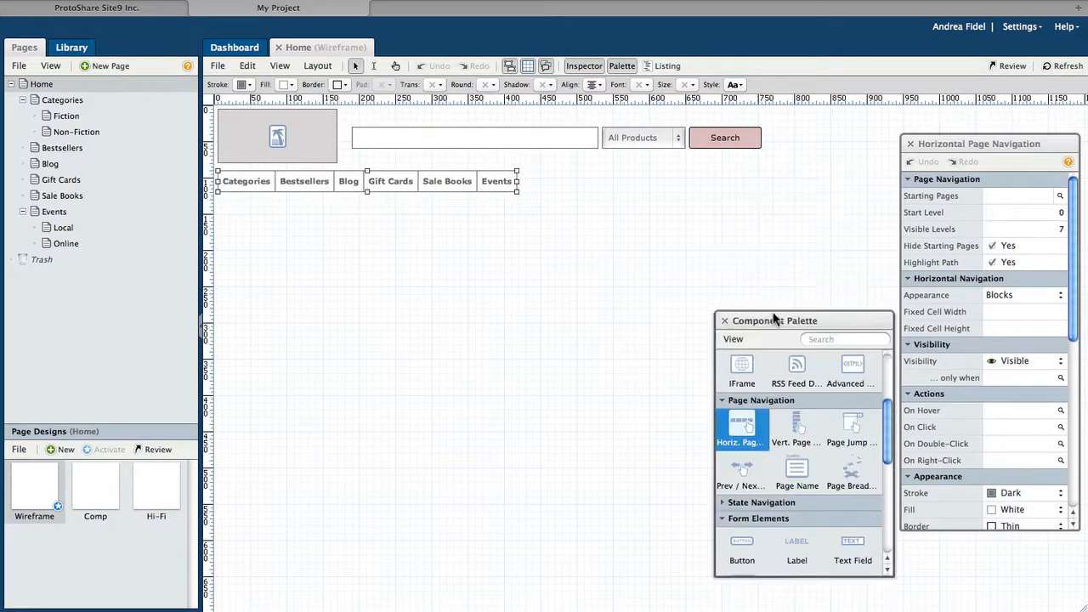
click(1002, 313)
text(130)
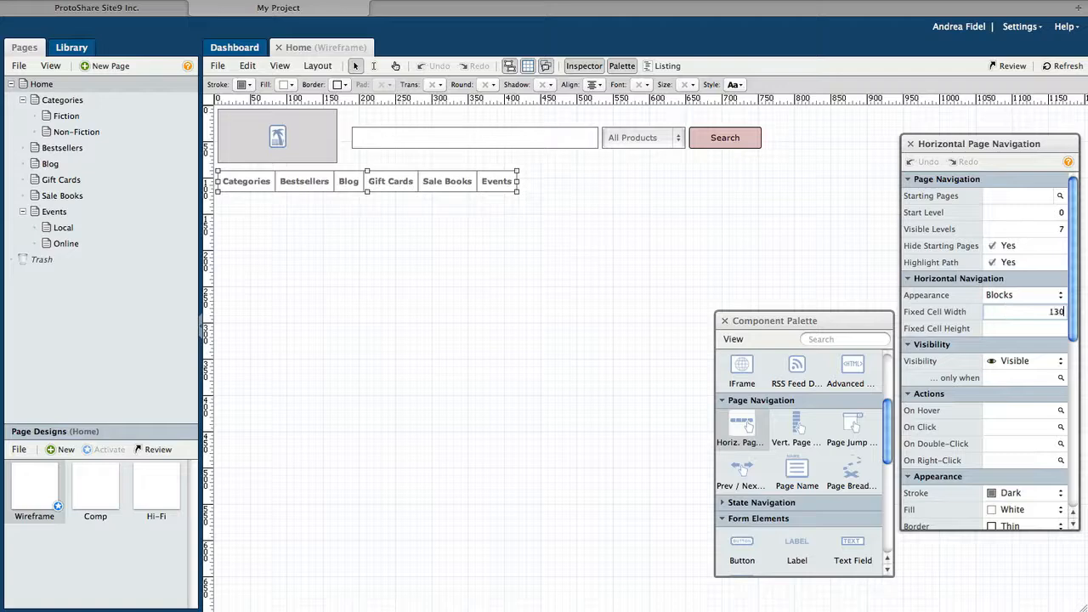
key(Return)
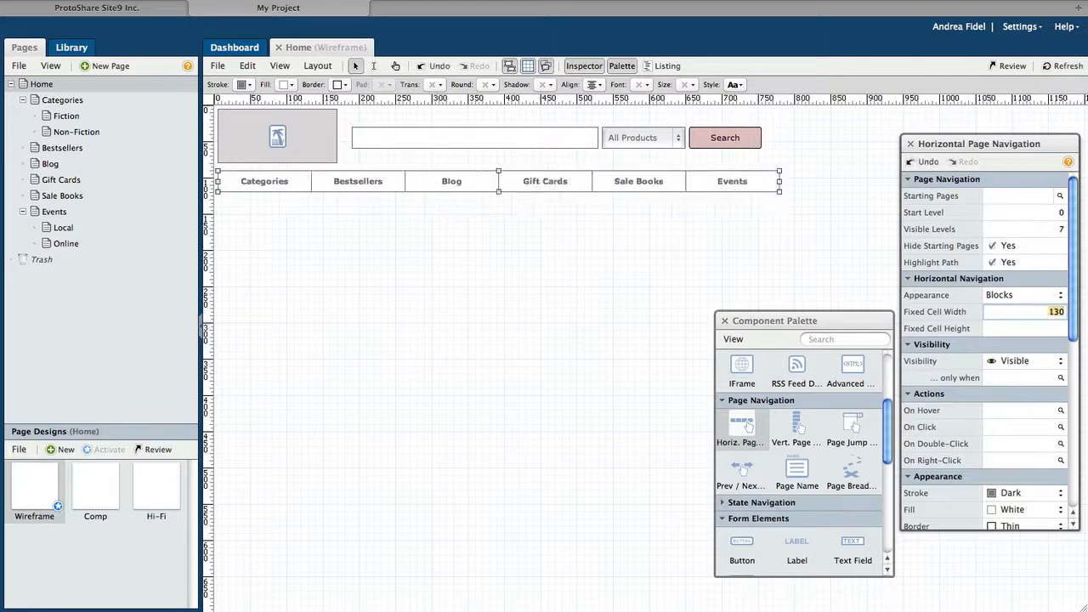
drag(1077, 311, 1076, 378)
click(1059, 366)
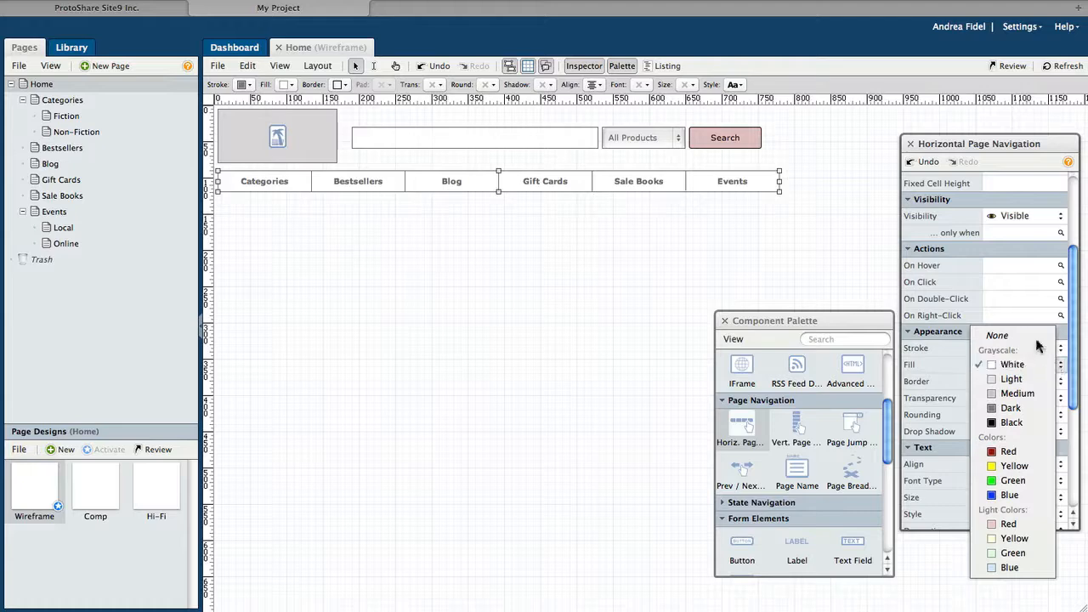
click(1037, 335)
drag(1074, 353, 1073, 452)
click(992, 408)
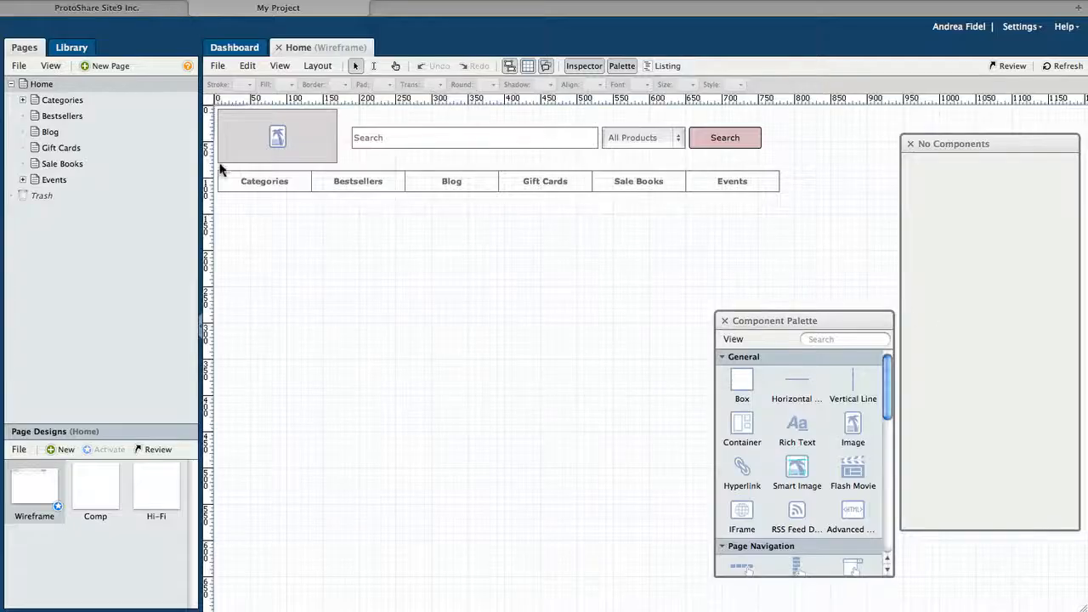
click(77, 101)
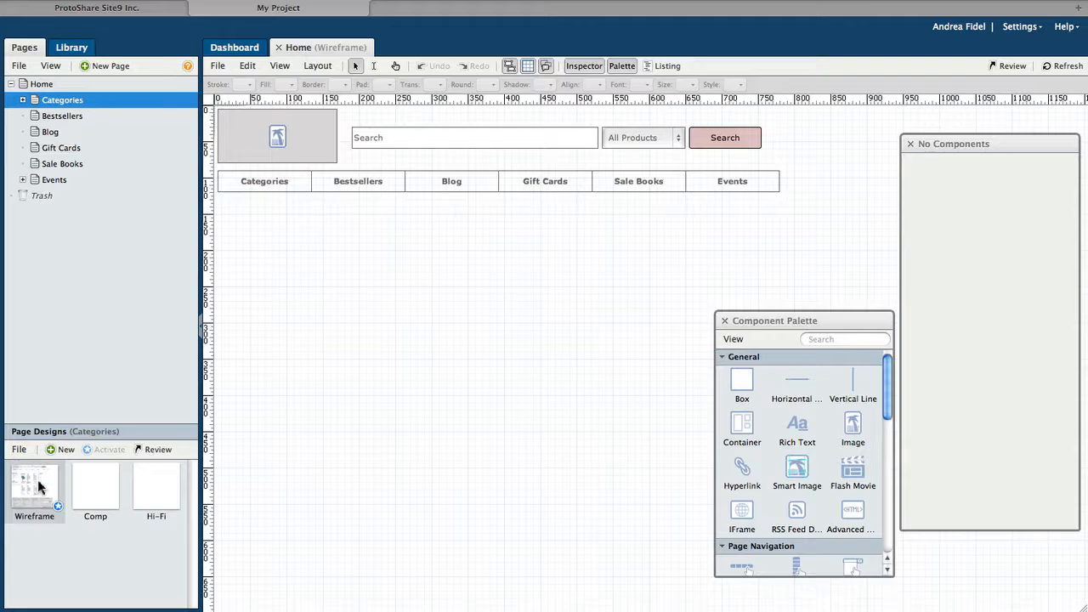
Step: Open the Categories wireframe, close the Palette and Inspector, and show the Listing
click(37, 485)
double_click(37, 479)
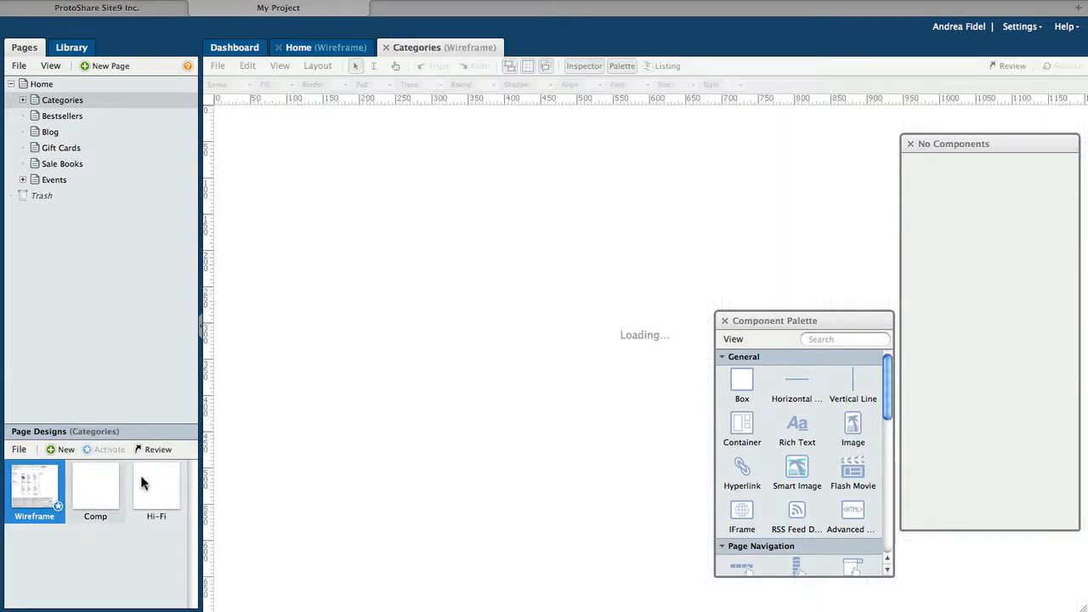
click(725, 320)
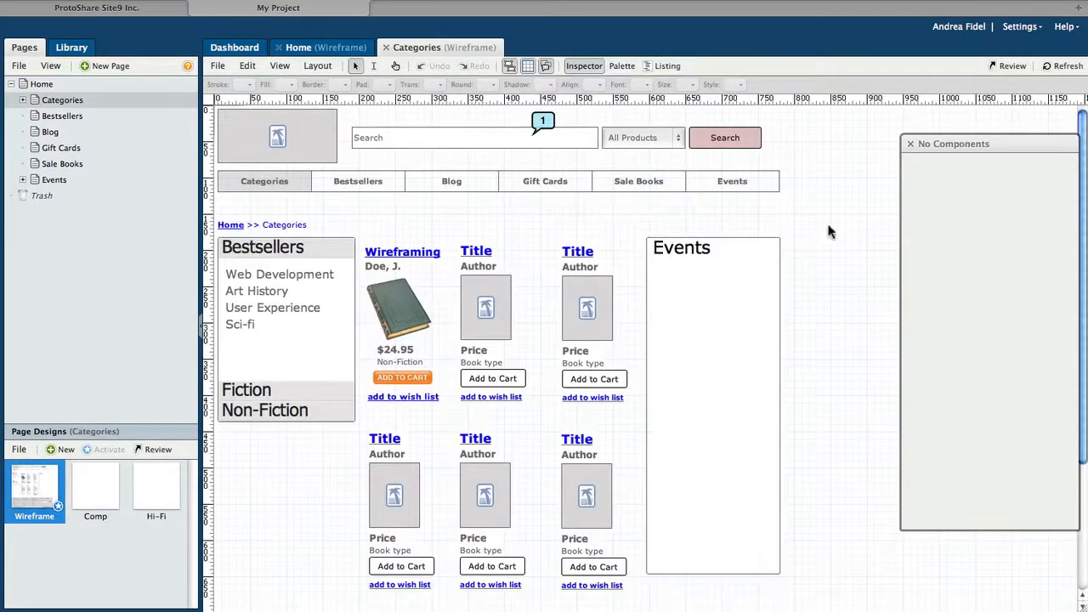
click(911, 144)
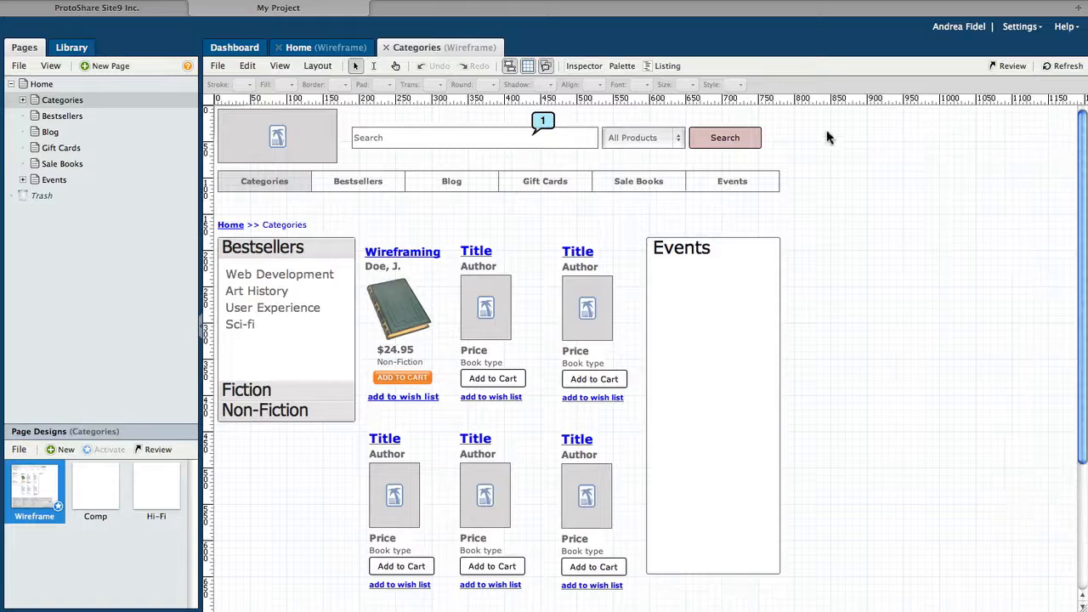
click(662, 67)
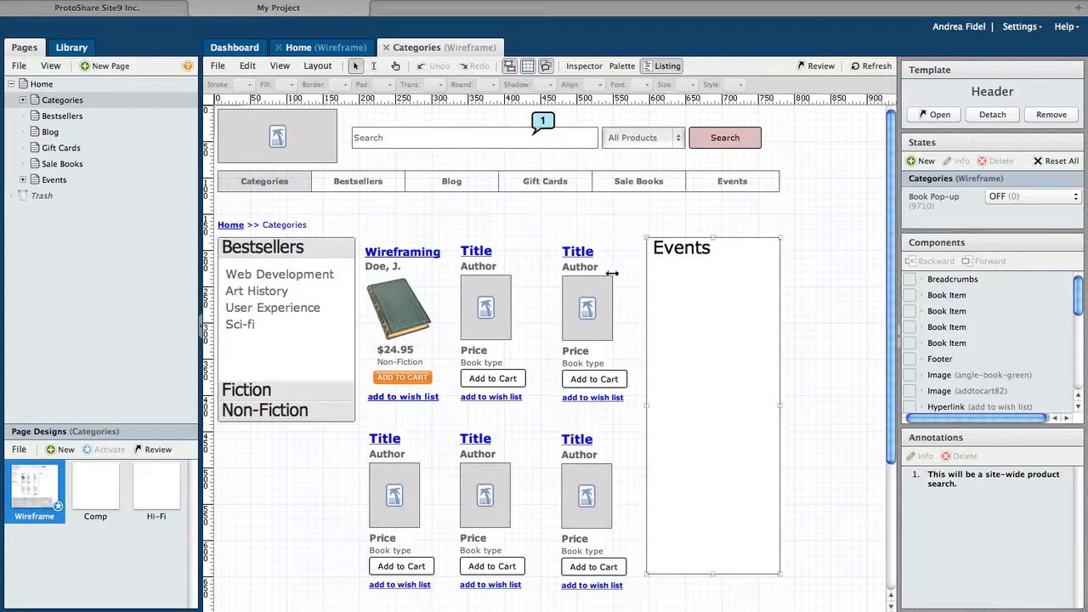
Step: Pin the annotation 'These will be real book graphics.' beside the third book item
click(374, 66)
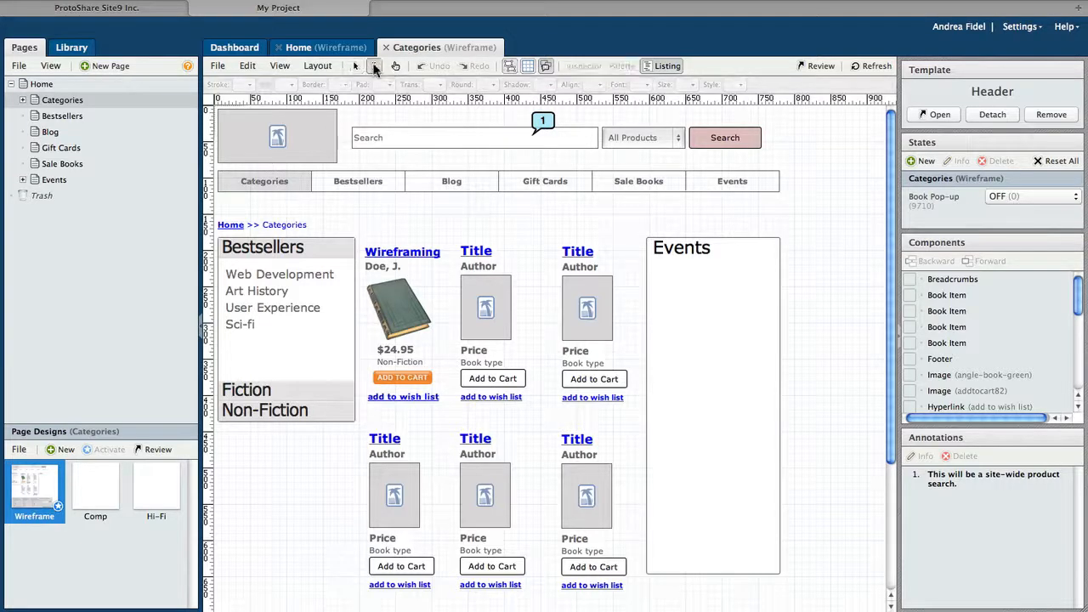
click(621, 271)
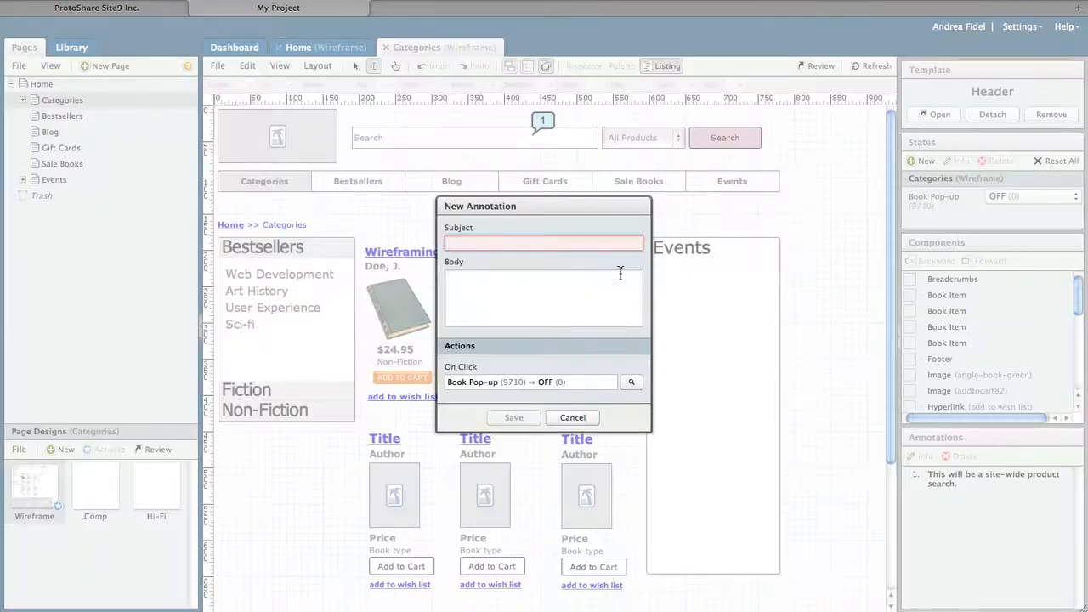
text(These will be real bo)
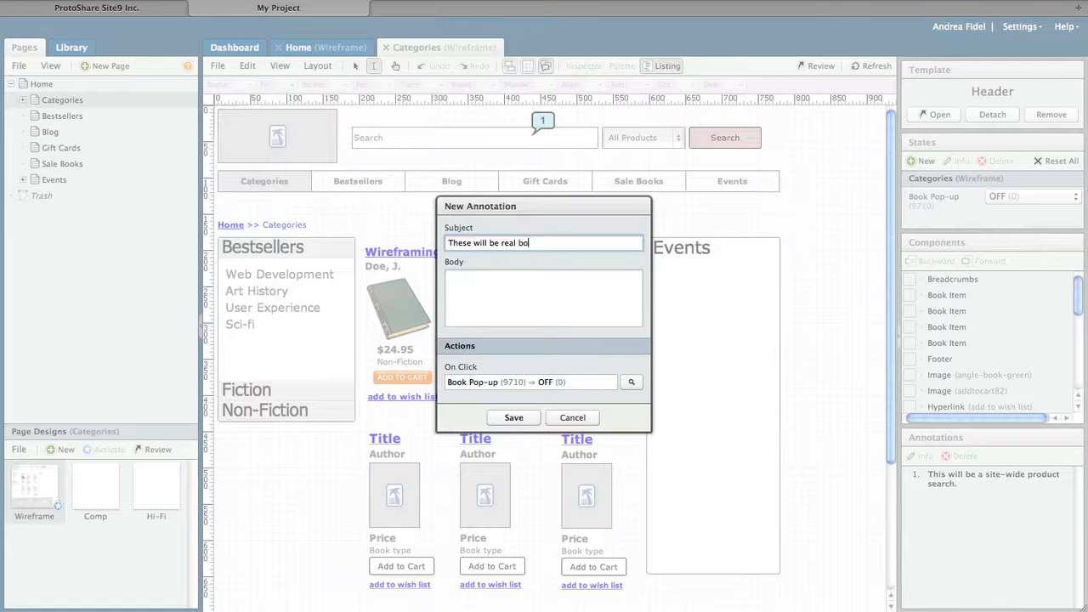
text(ok graphics.)
click(519, 418)
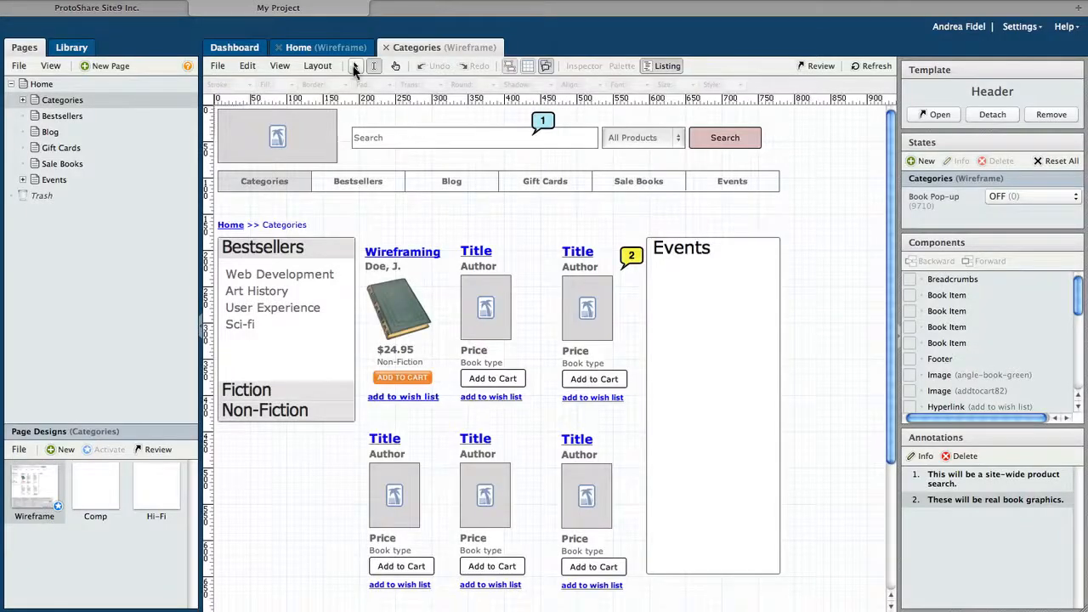
click(356, 66)
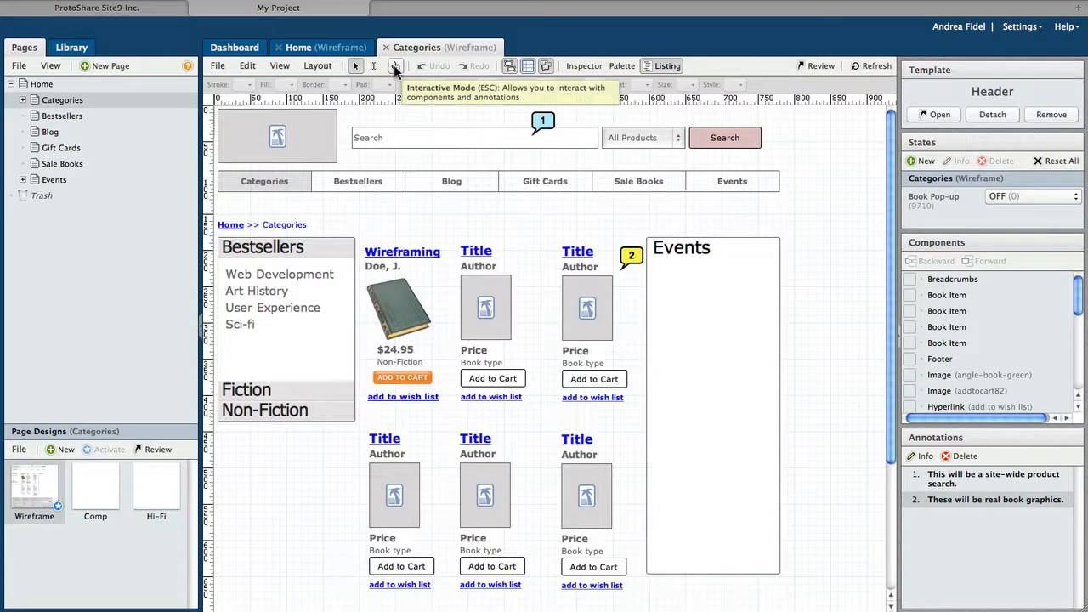
Step: In interact mode, try the All Products dropdown and expand the category accordion sections
click(395, 68)
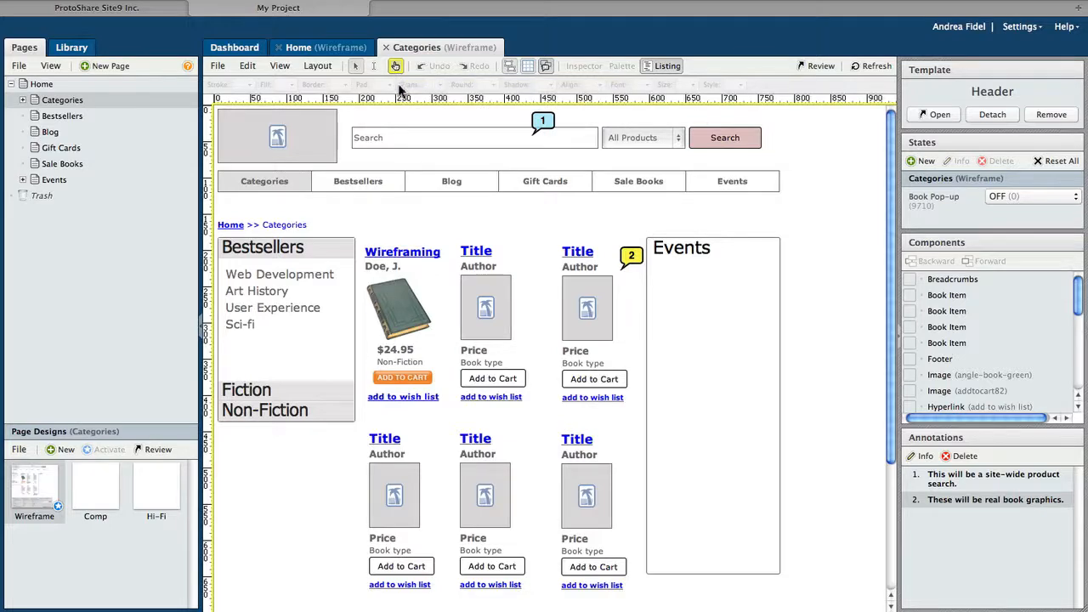
click(680, 140)
click(680, 140)
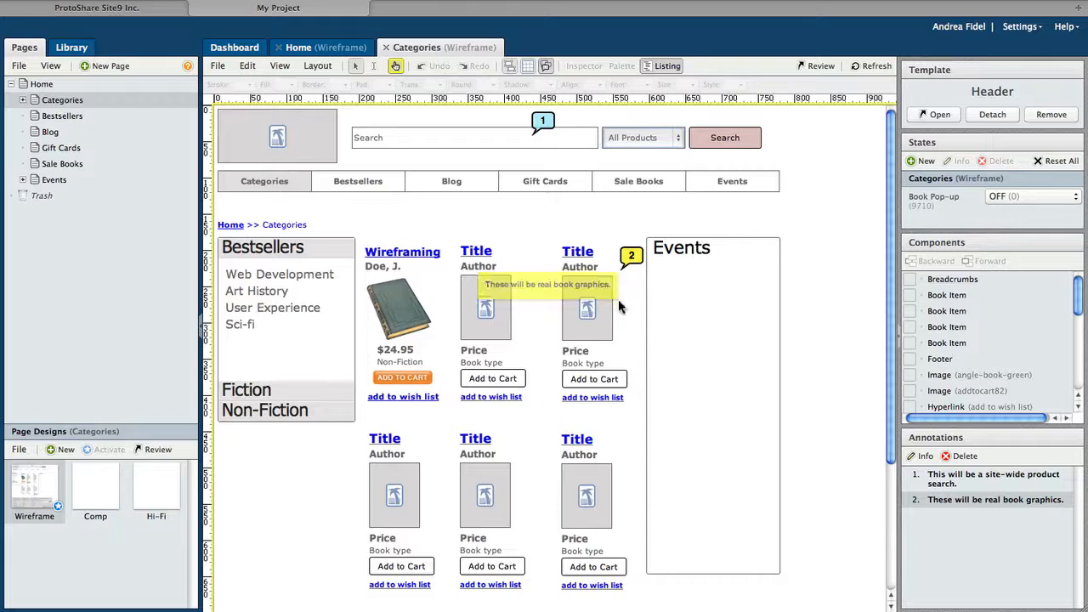
click(293, 410)
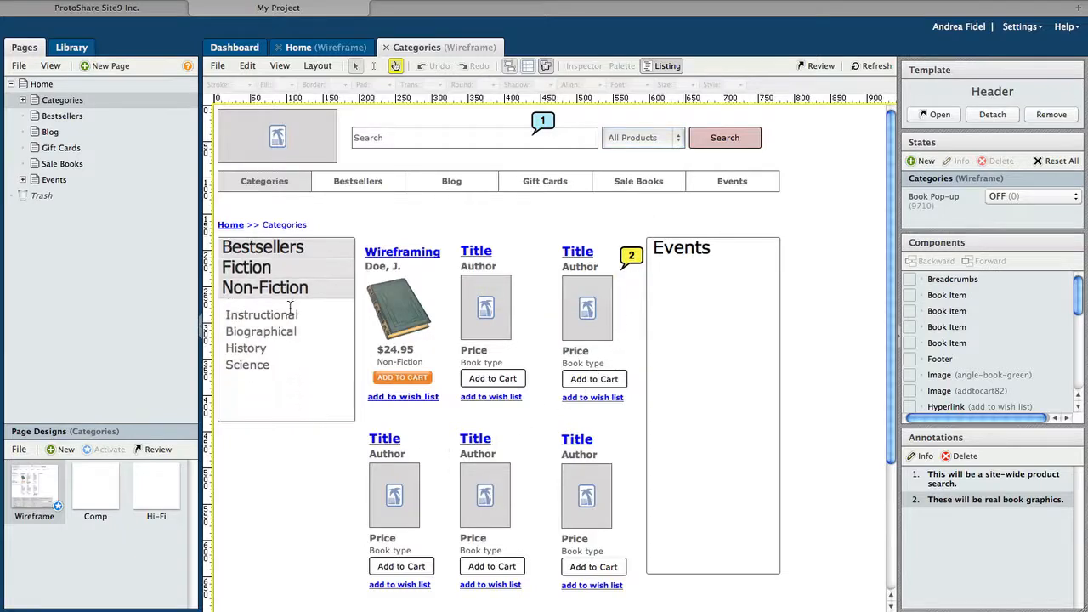
click(290, 272)
click(289, 248)
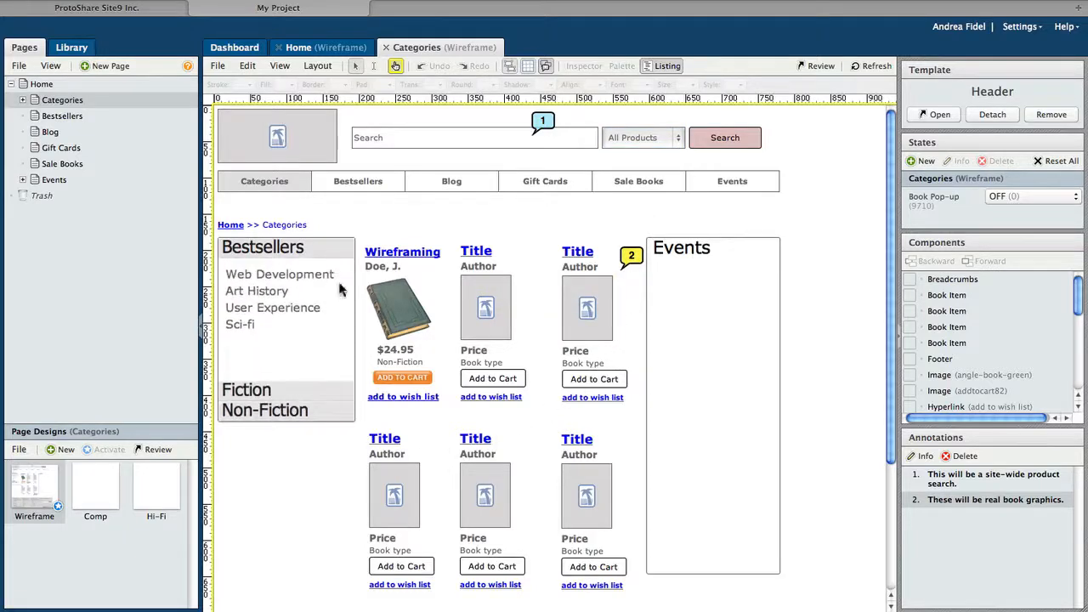
Step: Test Add to Cart and its pop-up, check the Events menu, then return to editing
click(392, 380)
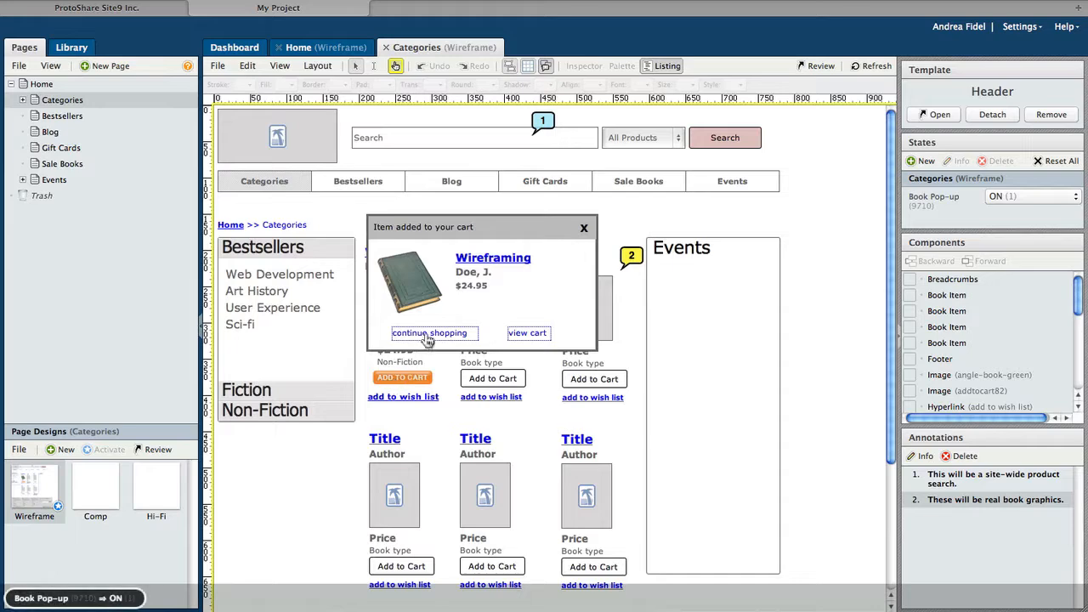
click(425, 335)
click(405, 380)
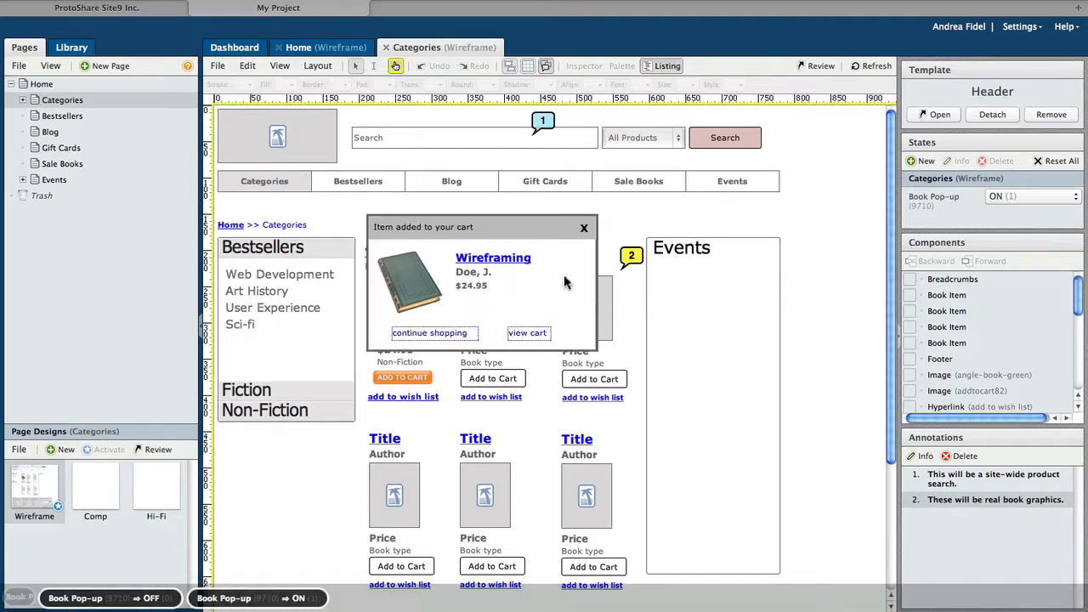
click(581, 226)
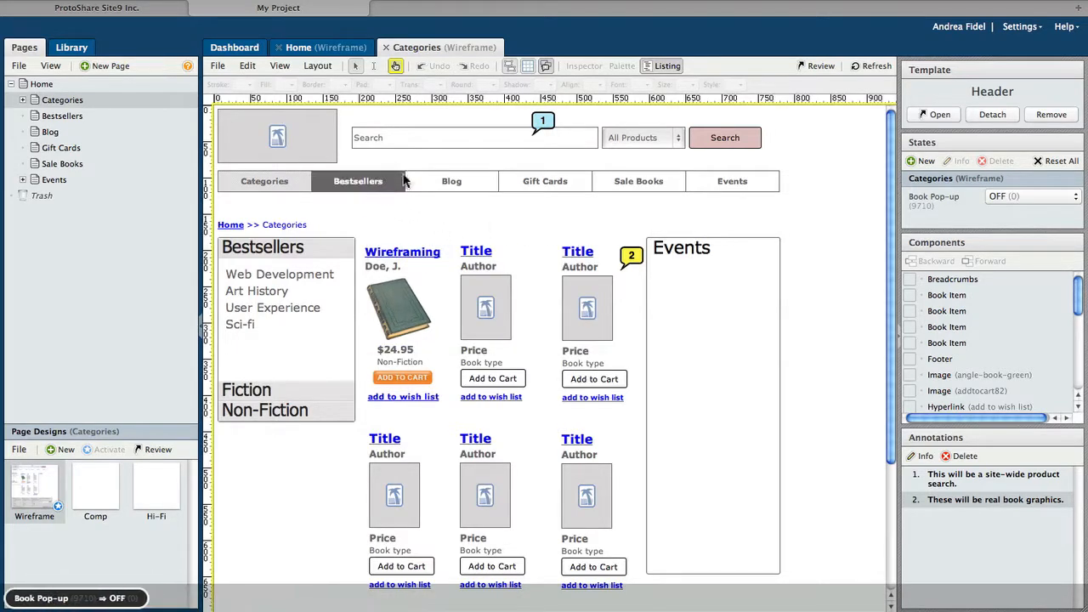
mouse_move(717, 182)
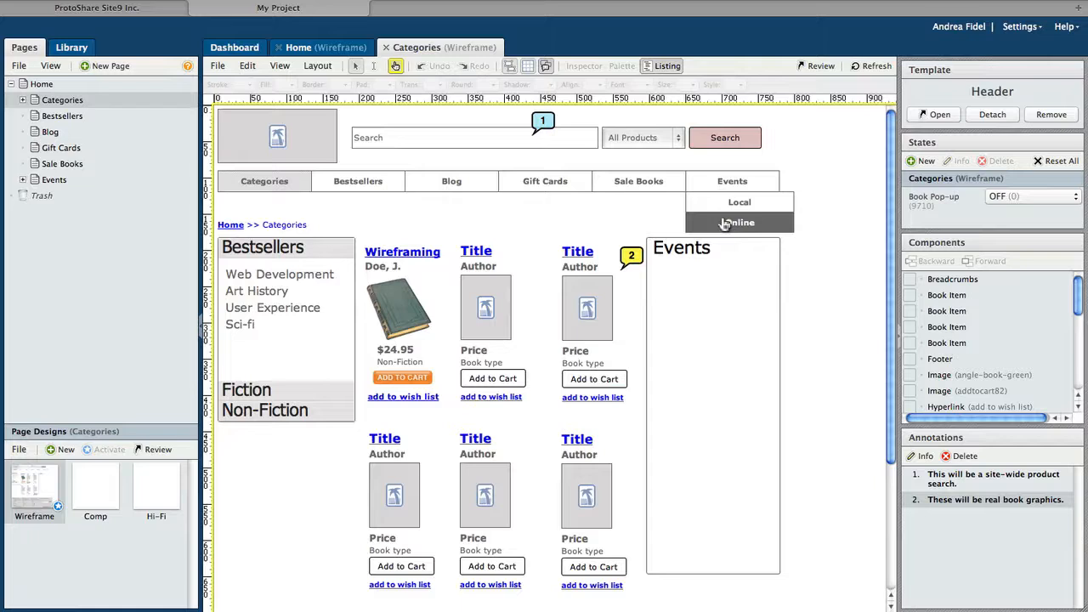
key(Escape)
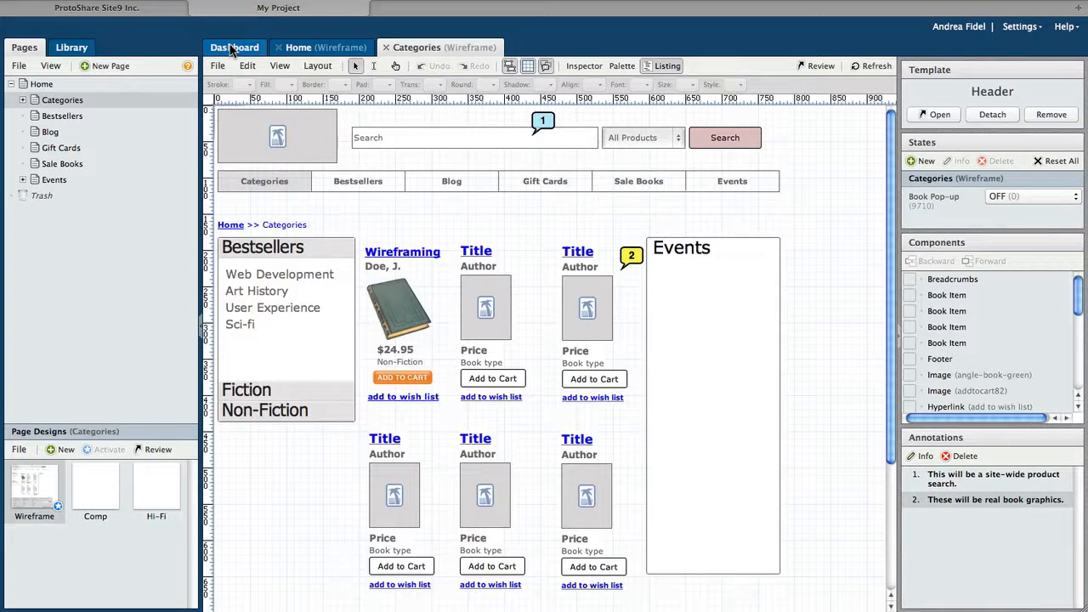
Step: From the project dashboard, start an invitation addressed to the reviewer's e-mail
click(232, 47)
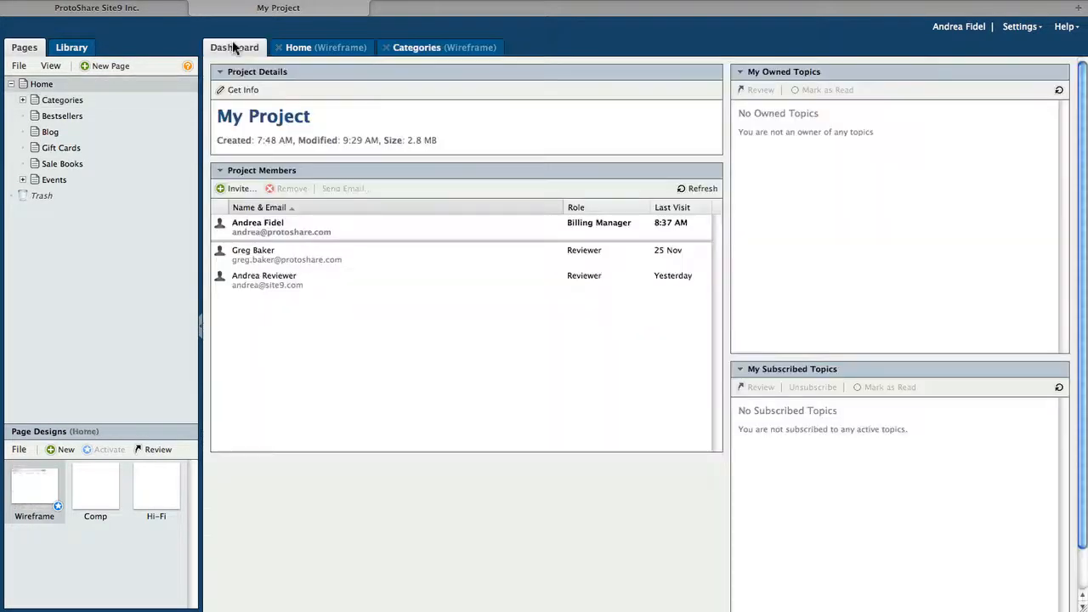
click(226, 189)
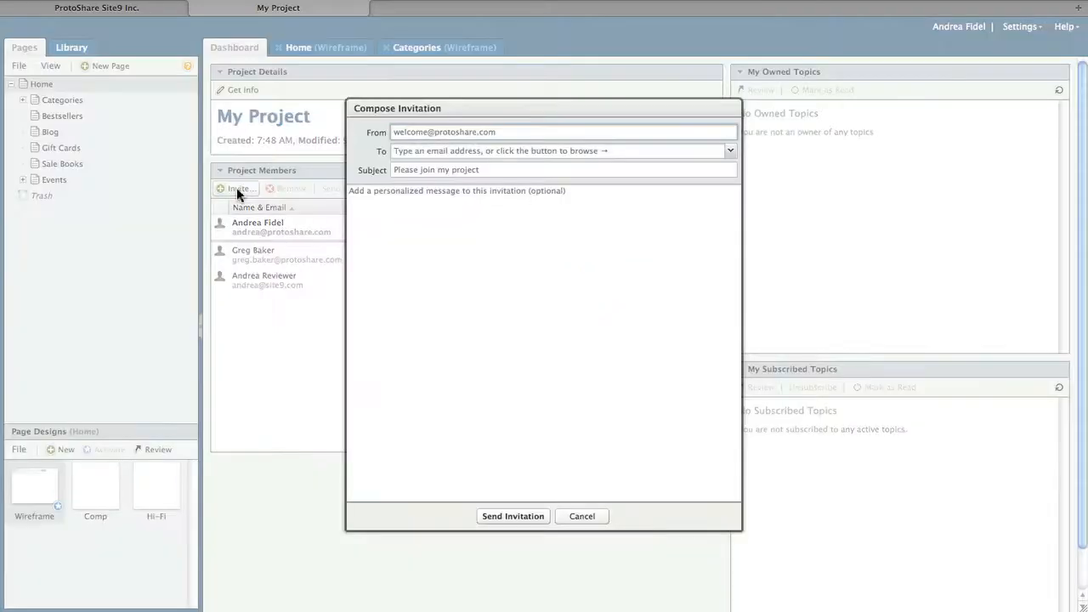
click(410, 153)
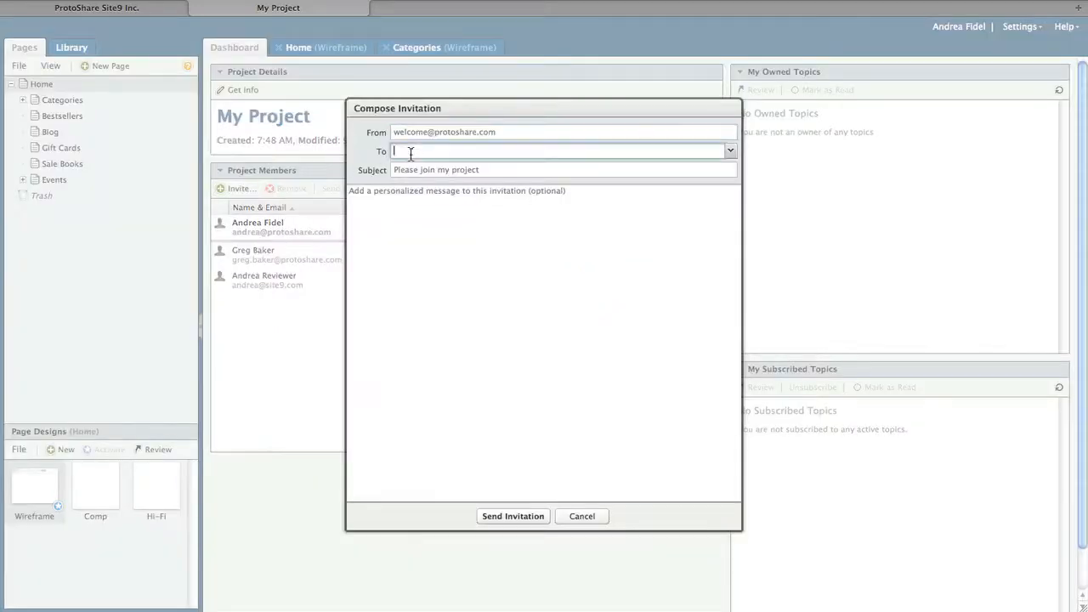
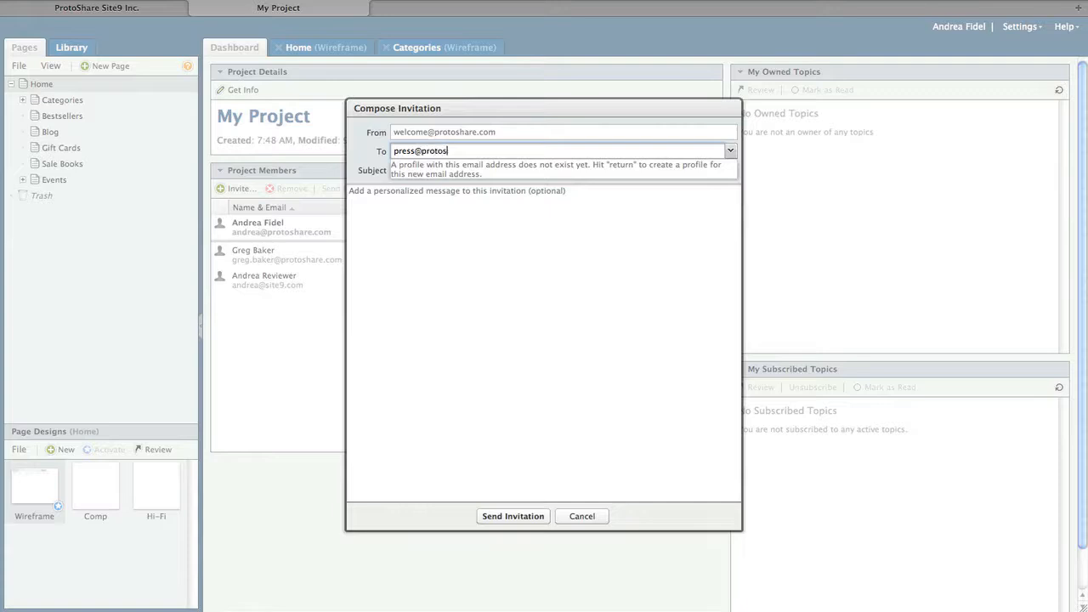
key(Return)
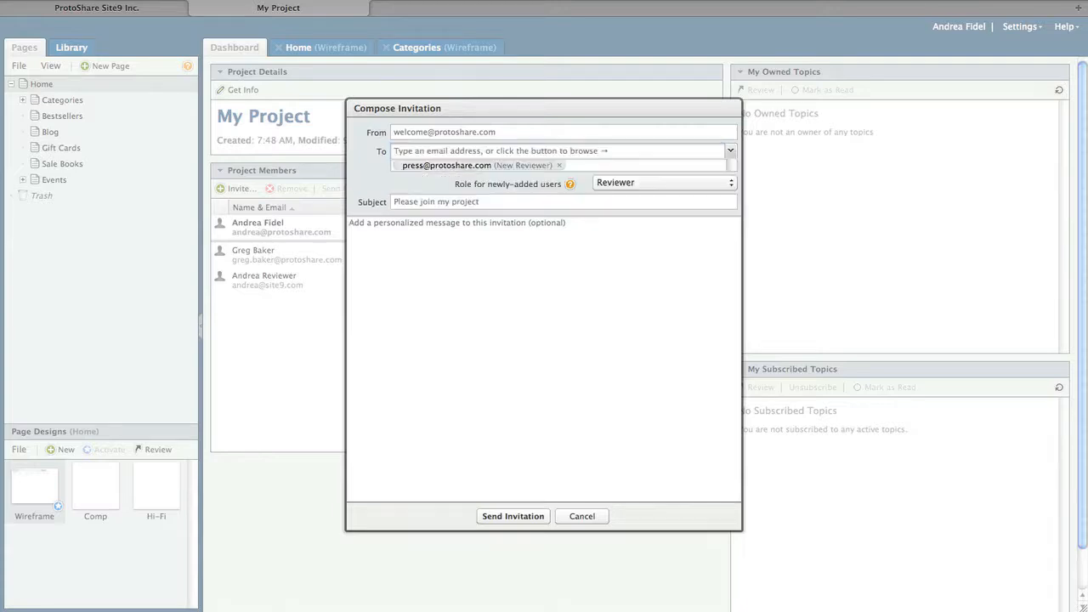
Step: Send the invitation with Reviewer role and message 'Here are the rough sketches we talked about.'
click(680, 183)
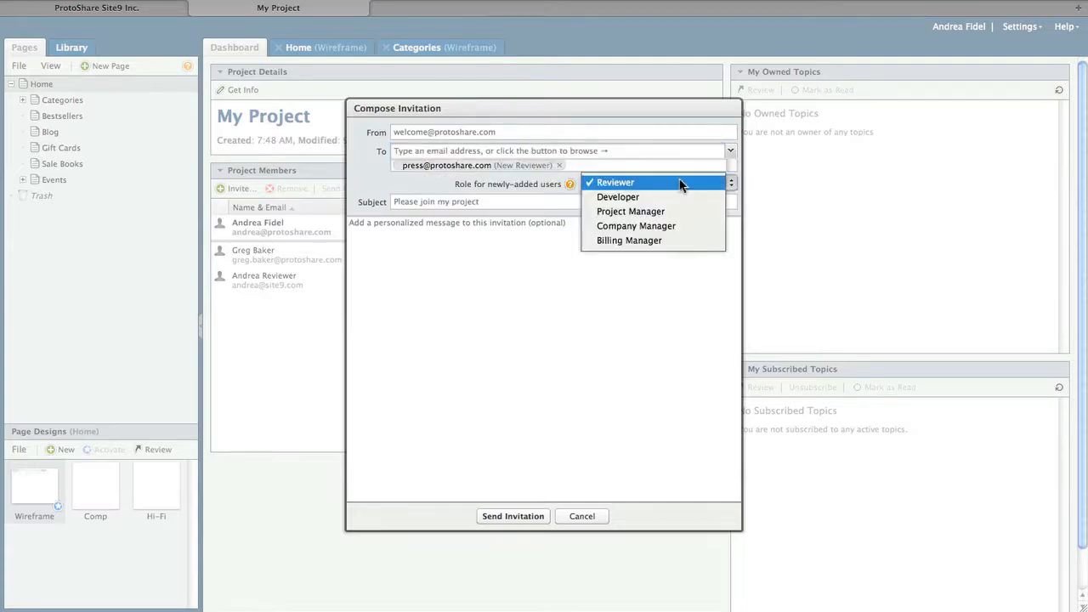
click(680, 182)
click(633, 245)
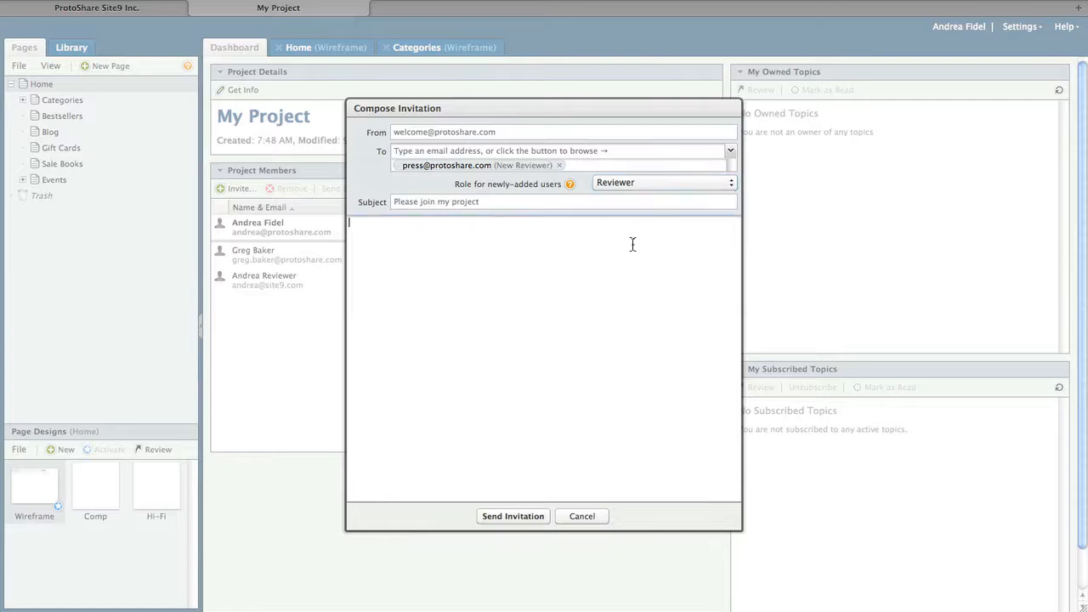
text(Here are the rough sketches we talked about.)
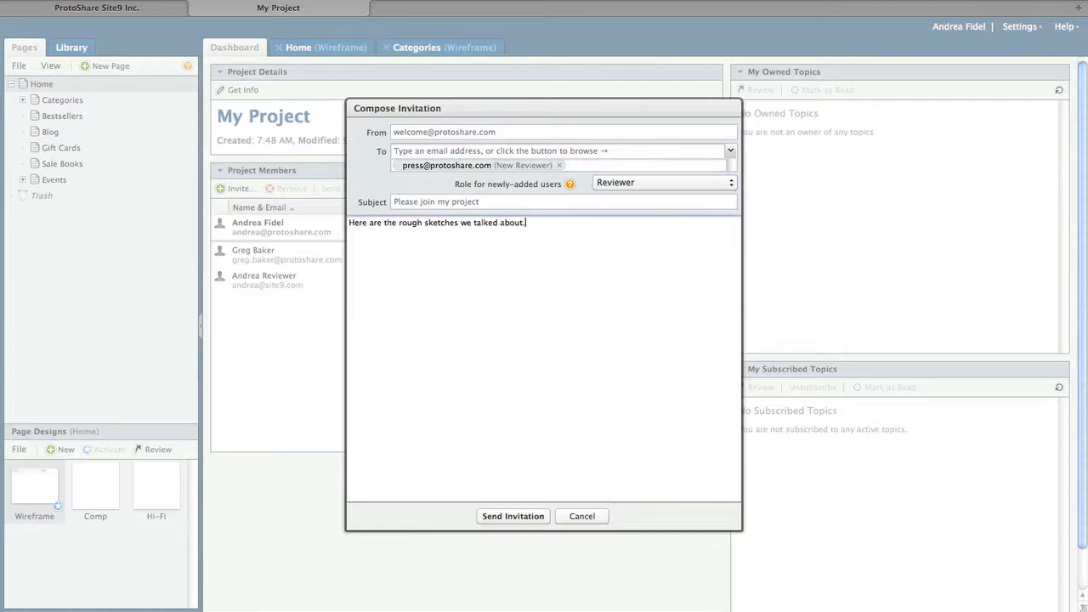
click(515, 516)
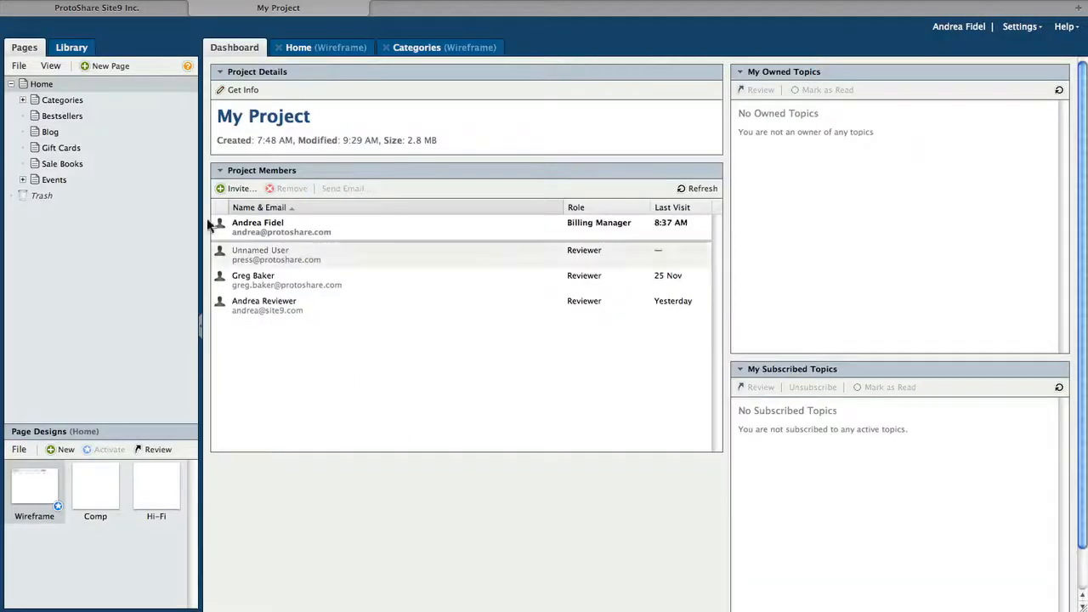
right_click(45, 87)
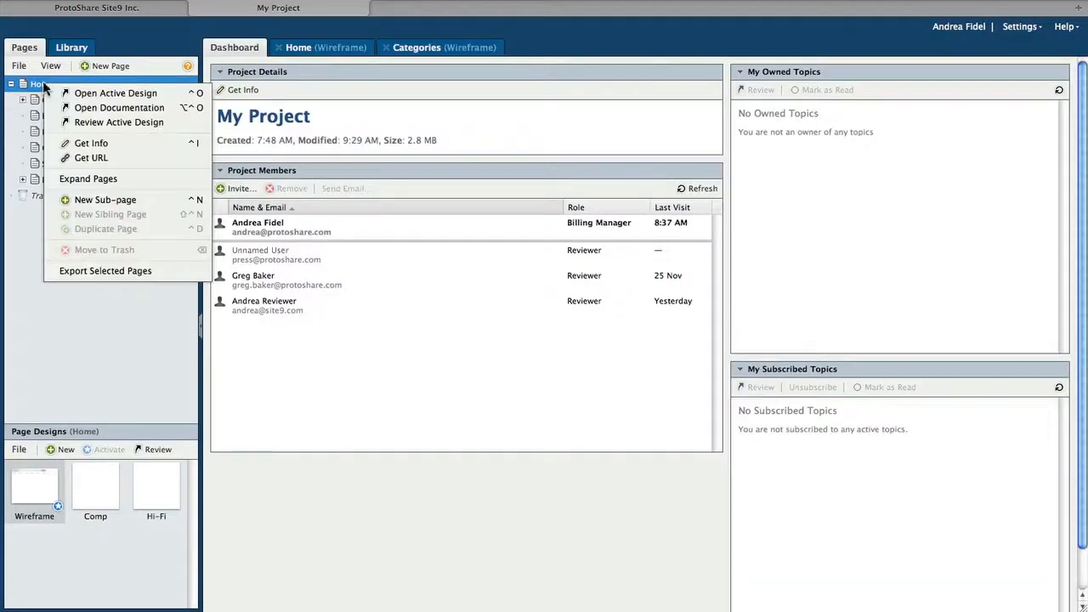
Step: Open the Home page's active design in the 'Review: My Project' tab
click(75, 124)
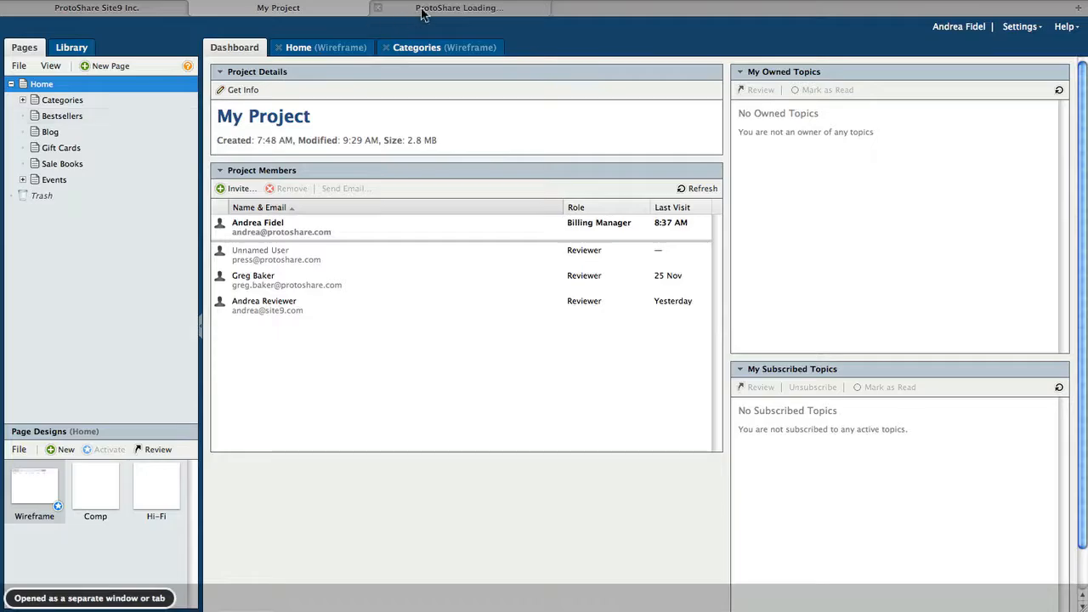
click(422, 10)
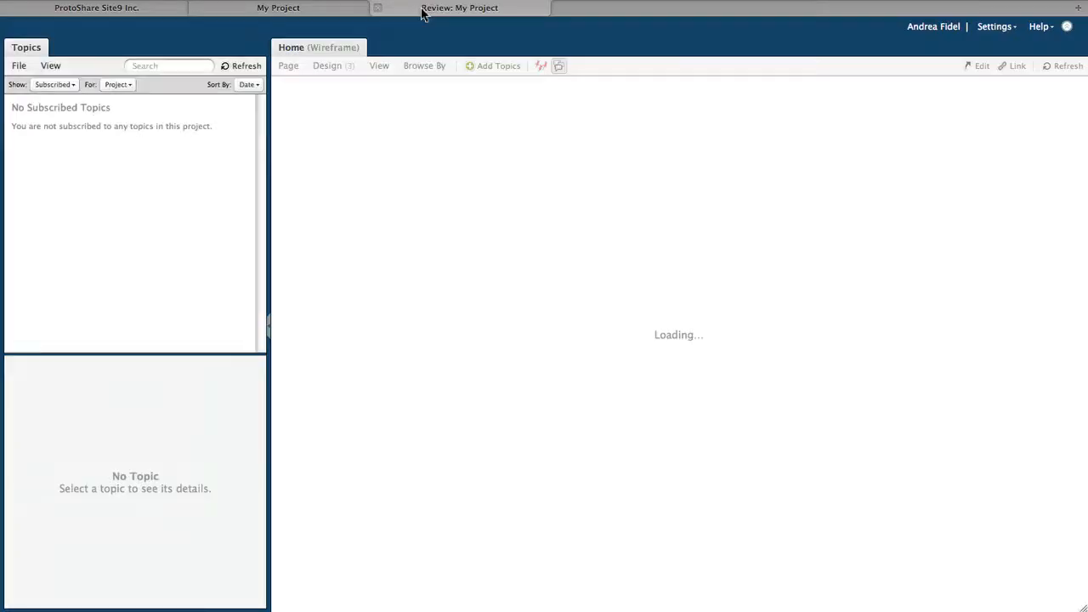
Step: Pin a topic by Search: 'Are there any other products missing from the Search dropdown?' with body 'I want to make sure we capture them all.', one subscriber removed
click(491, 68)
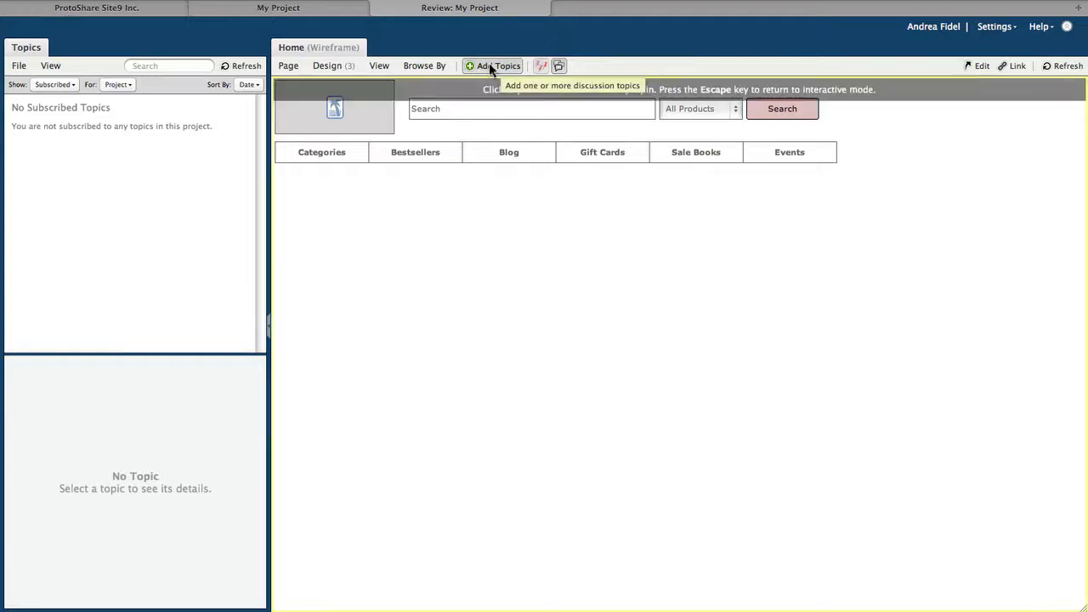
click(741, 122)
text(Are)
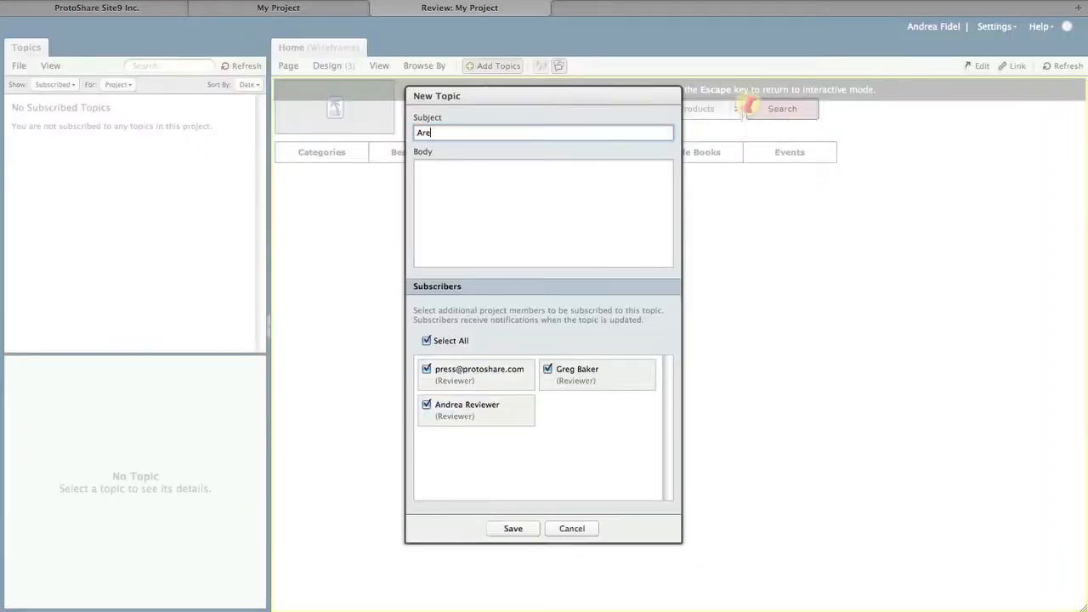
text( there any other products miss)
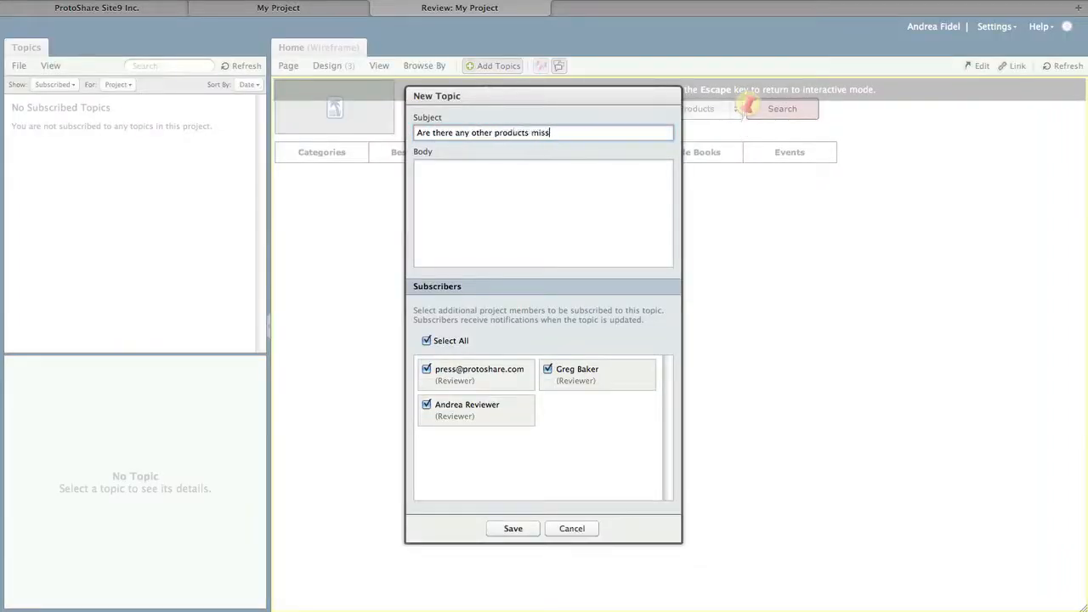
text(ing from the Search dropdown?)
click(651, 190)
text(I want to make sure we capture them all)
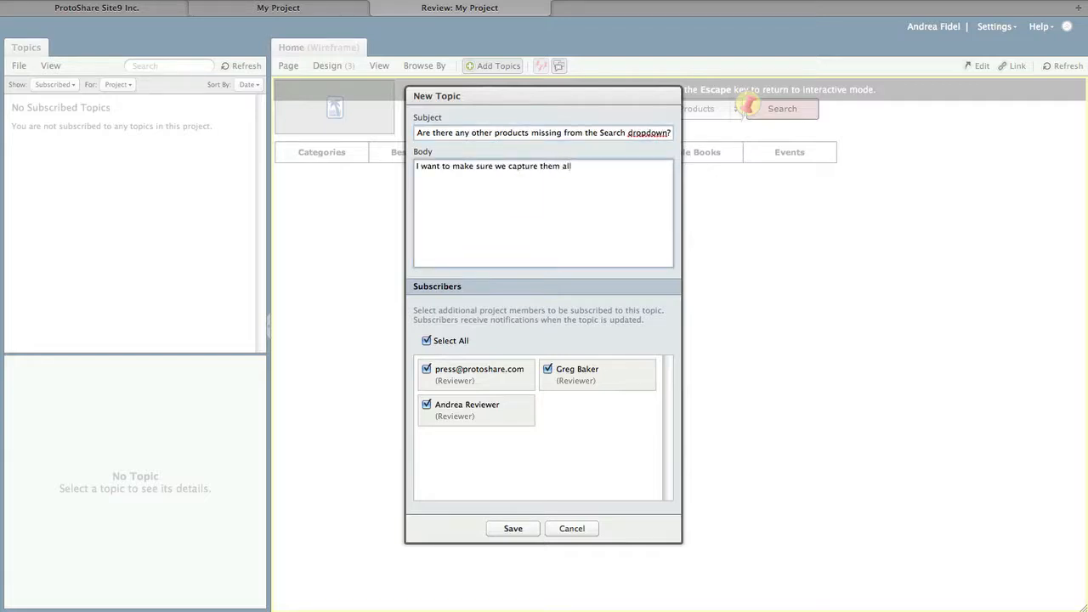
text(.)
click(502, 413)
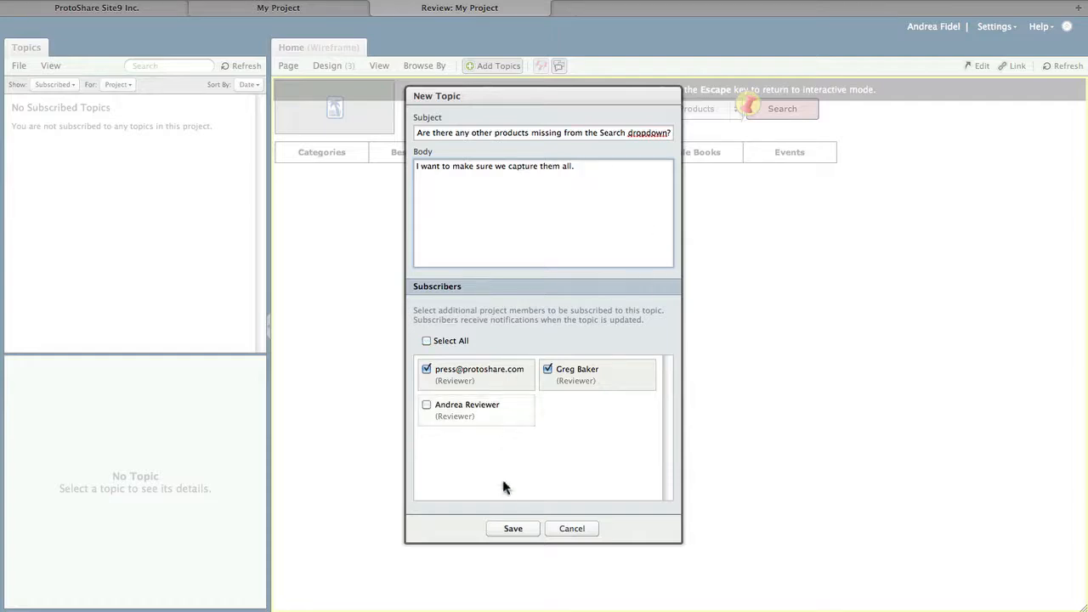
click(510, 529)
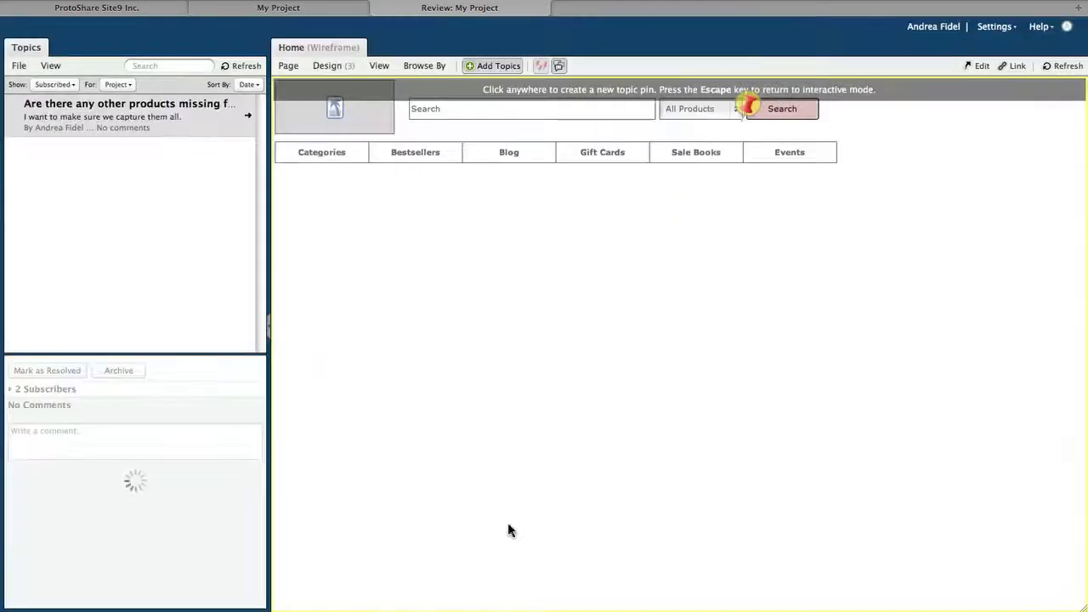